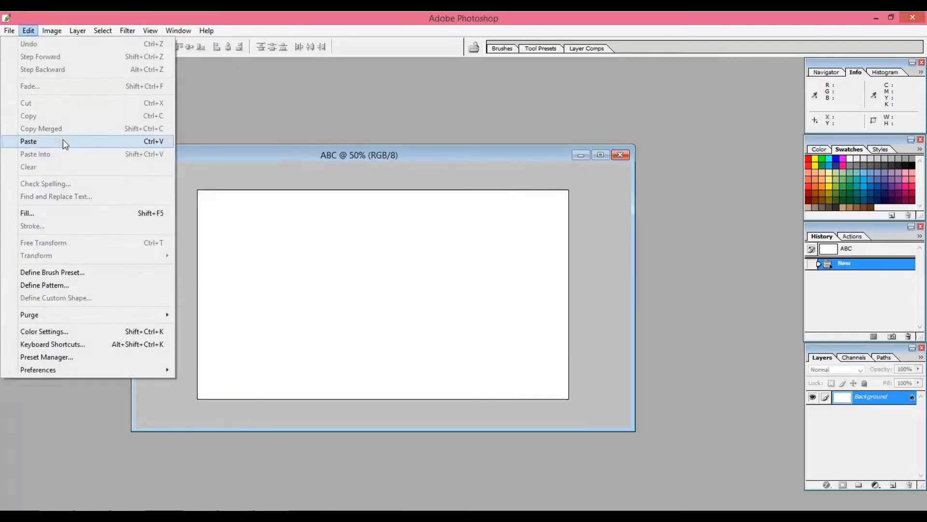
Step: Apply a multicolour rainbow gradient preset as the gradient overlay on the Urdu text layer
drag(427, 303, 429, 305)
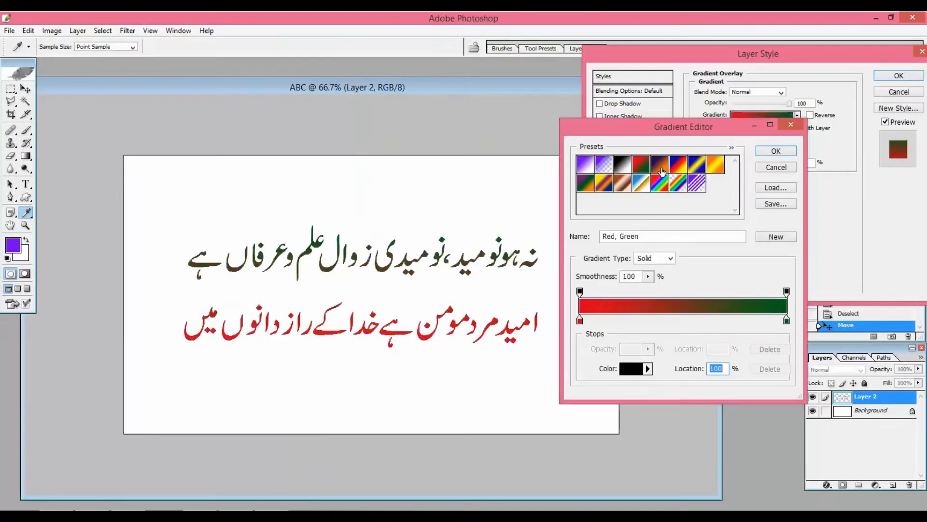
click(604, 183)
click(660, 183)
click(678, 183)
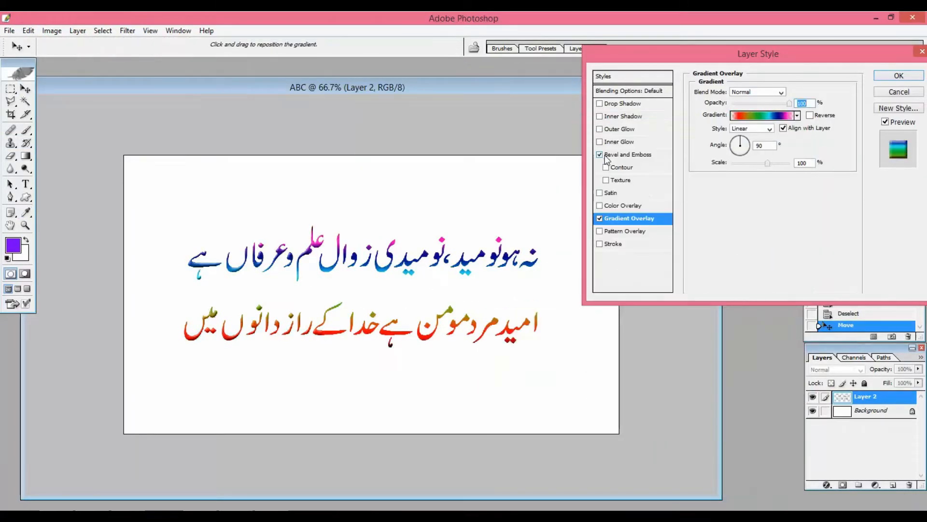
click(756, 115)
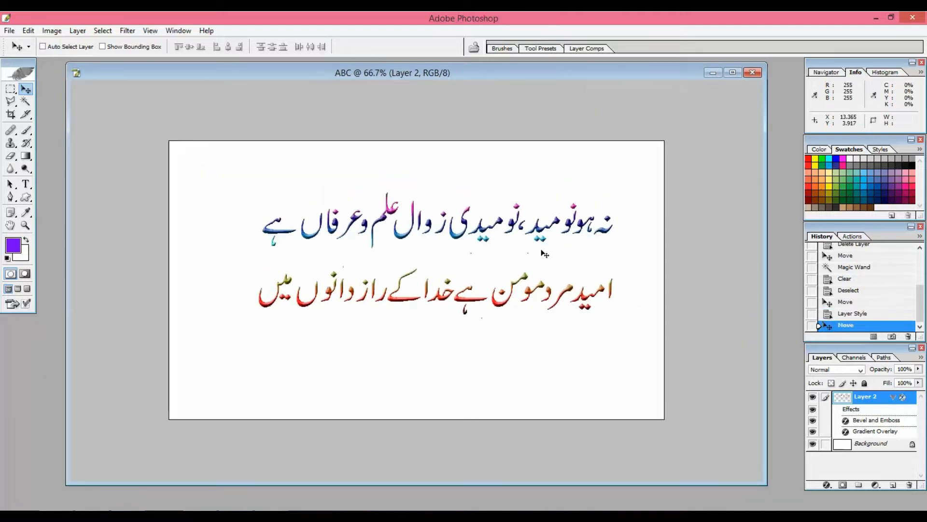
key(m)
drag(219, 180, 633, 252)
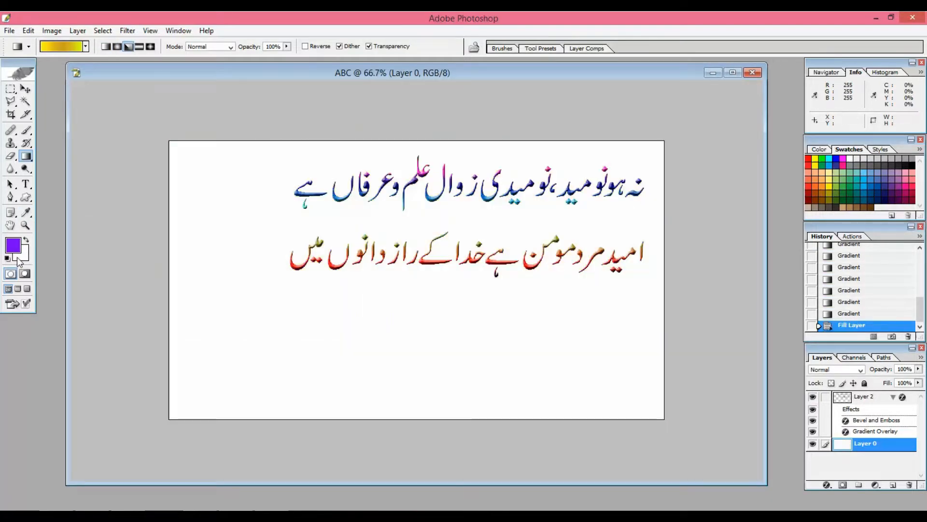
click(20, 253)
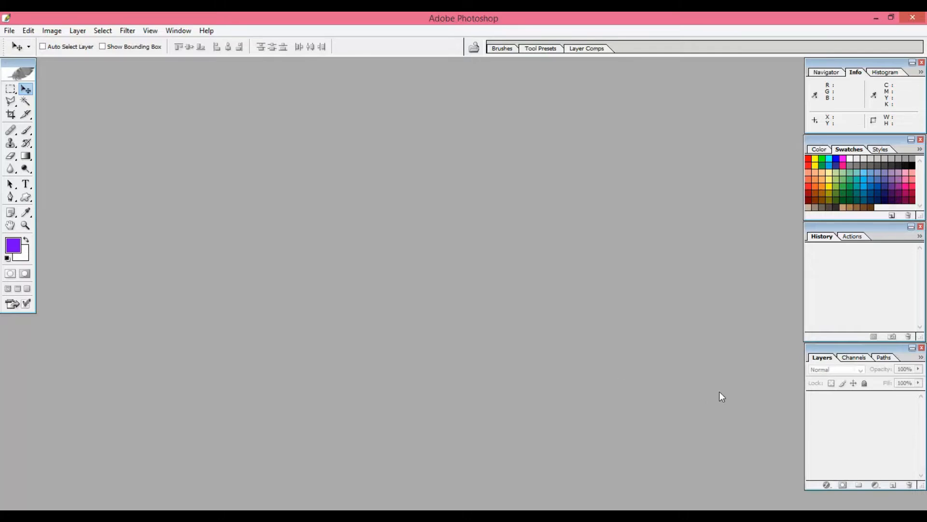
Step: Create a new 1280 by 720 pixel RGB document named ABC at 72 pixels/inch with a white background
click(9, 30)
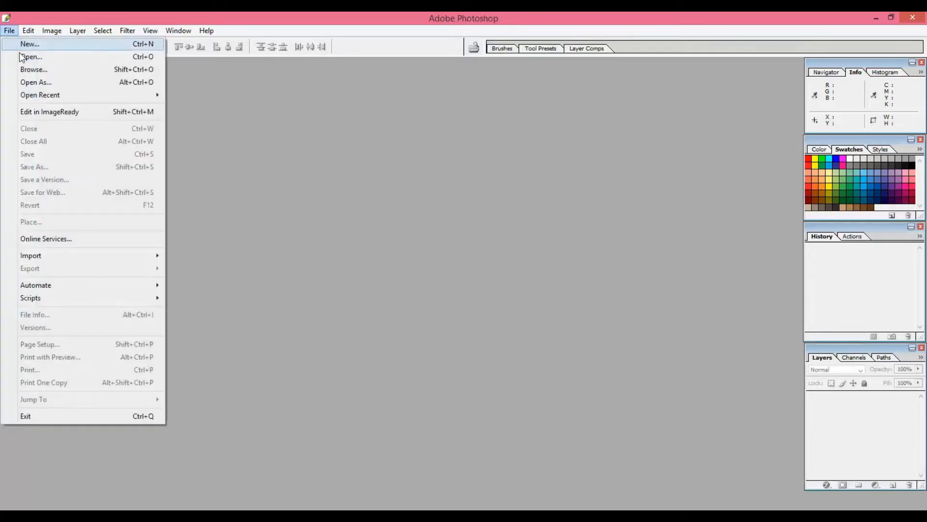
click(19, 45)
click(526, 239)
click(520, 247)
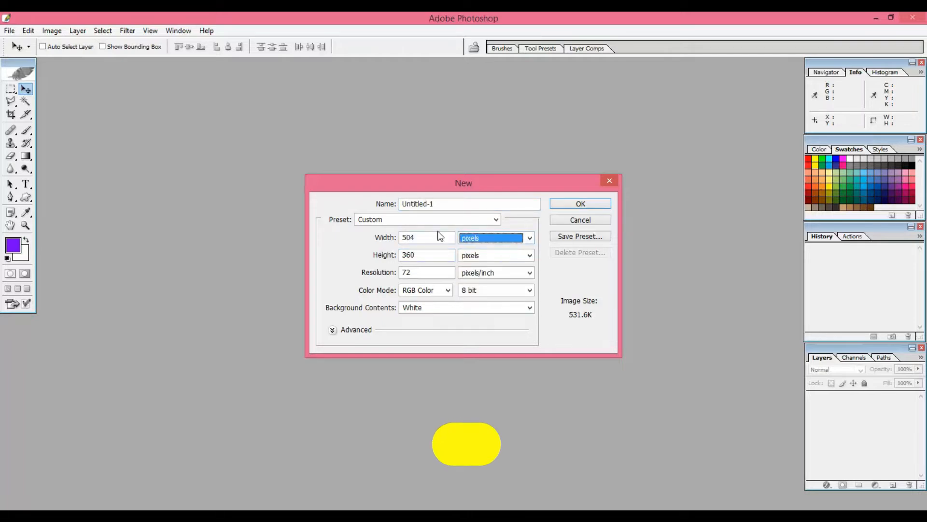
double_click(440, 235)
text(1280)
key(Tab)
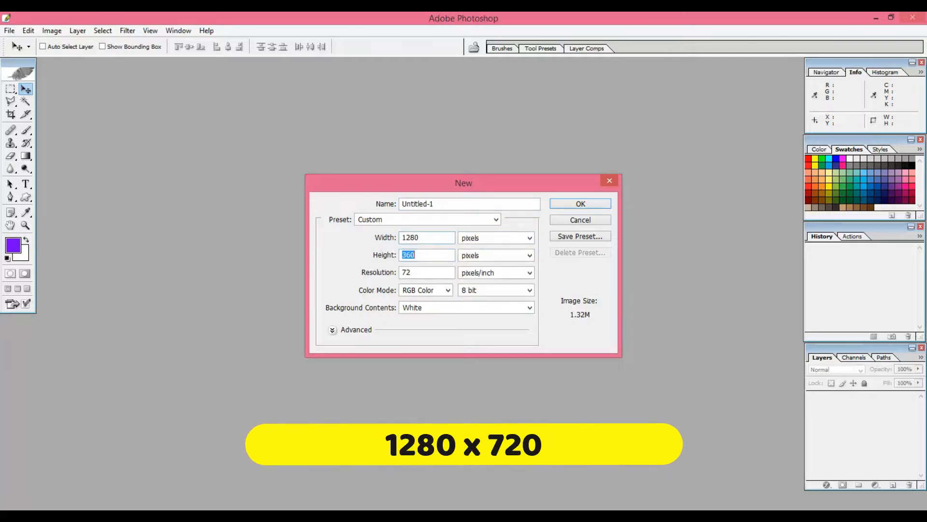
text(720)
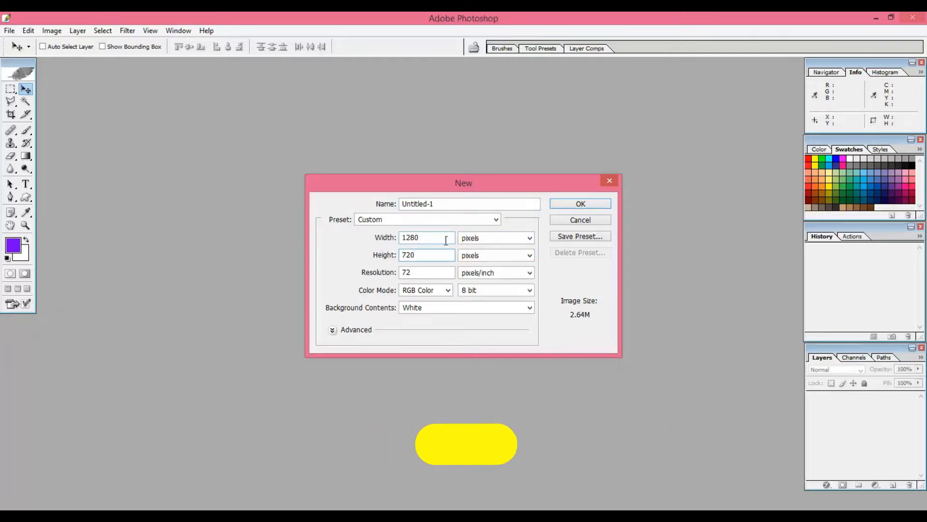
click(582, 204)
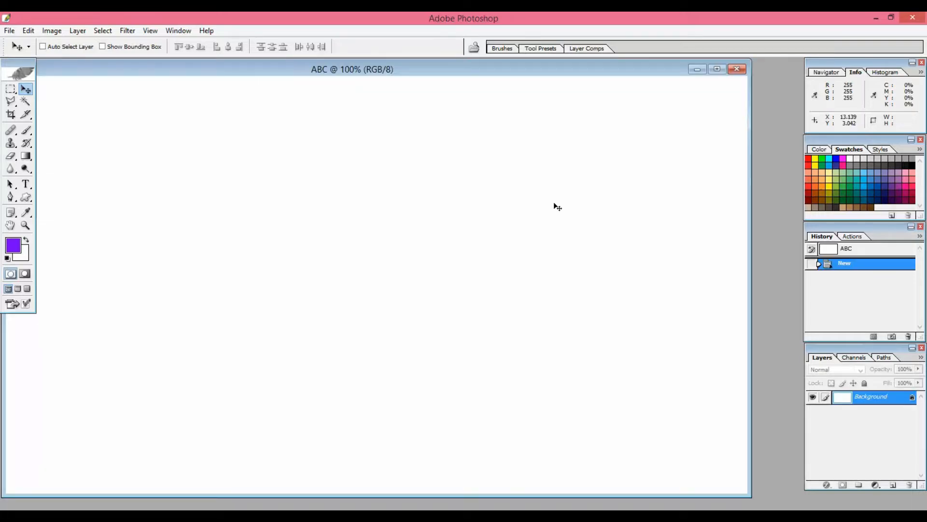
Step: Shrink the ABC document window, move it to the middle of the workspace and zoom out to 50%
drag(748, 495, 494, 412)
drag(295, 70, 433, 146)
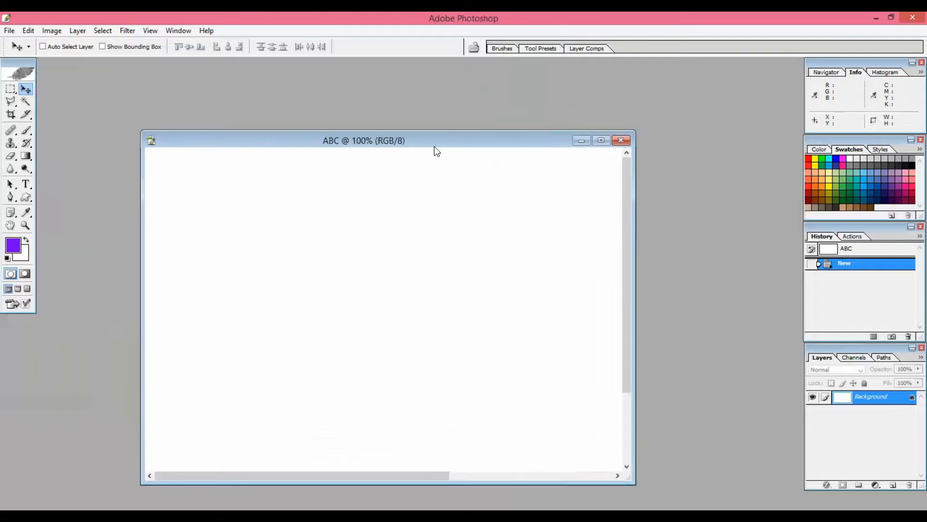
key(ctrl+minus)
key(ctrl+minus)
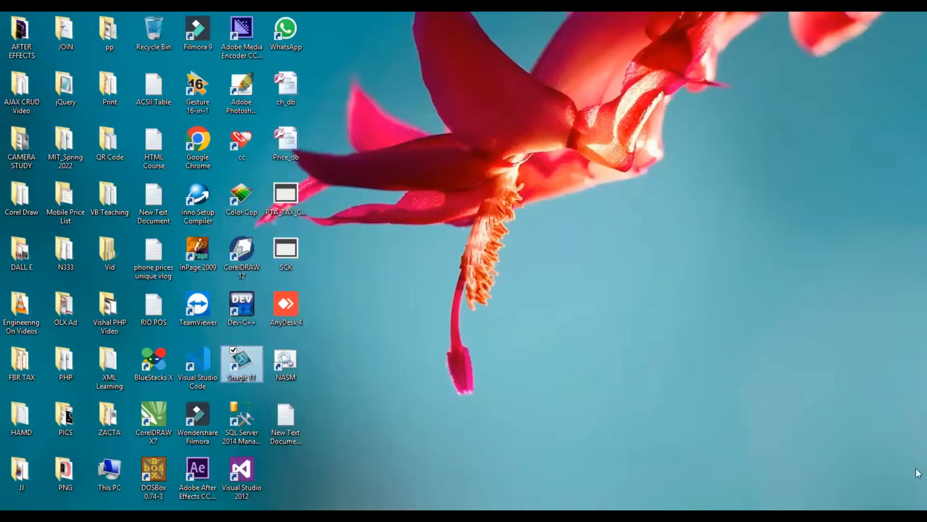
Step: Switch to InPage 2009 and create a new one-page A4 portrait document with right-to-left direction
double_click(211, 251)
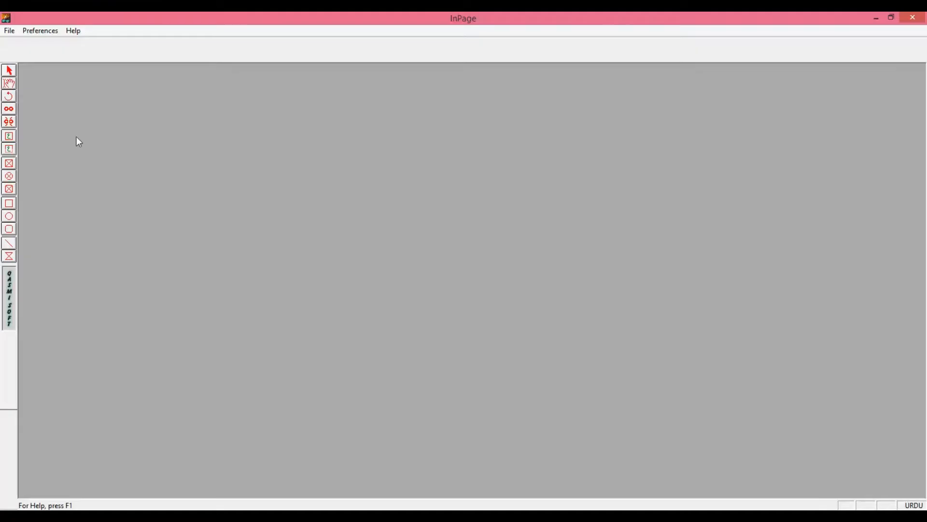
click(9, 31)
click(15, 43)
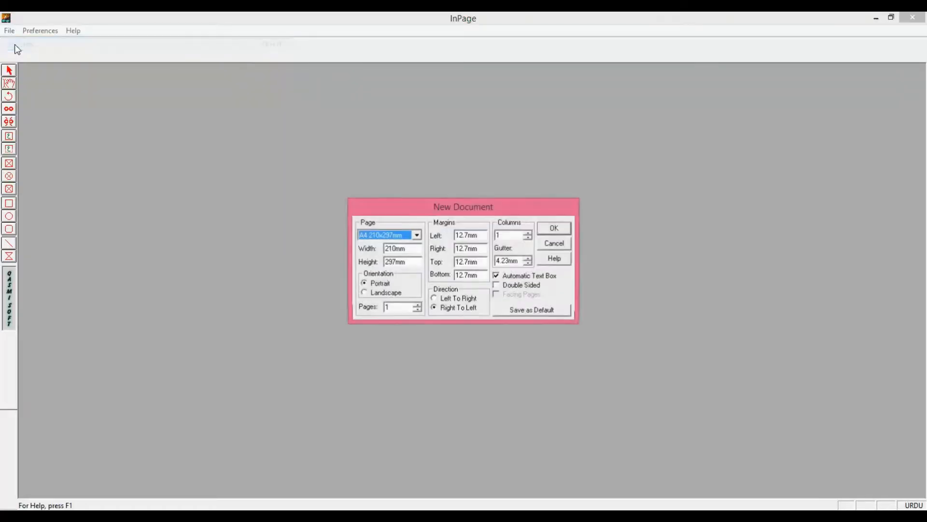
click(555, 228)
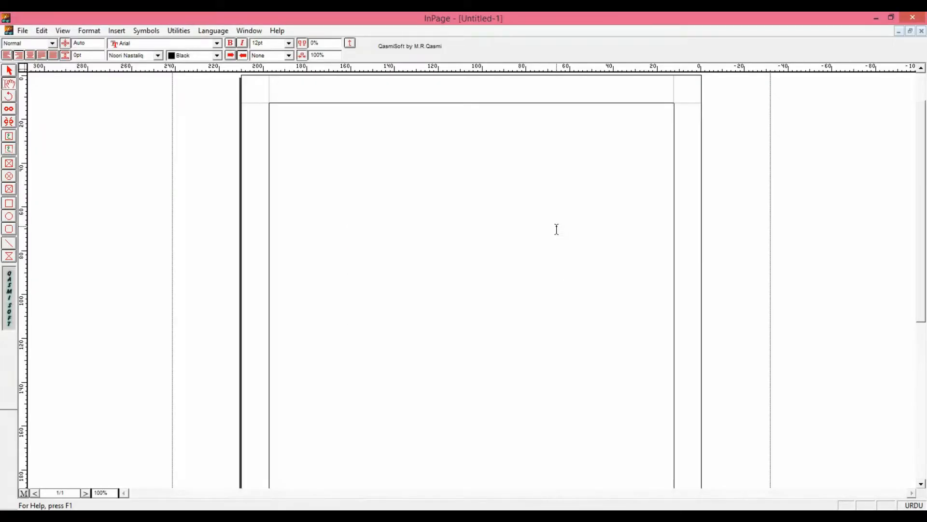
Step: View the page at 200% and enter the indented Urdu phrase نہ ہو نومید near its upper edge
key(F8)
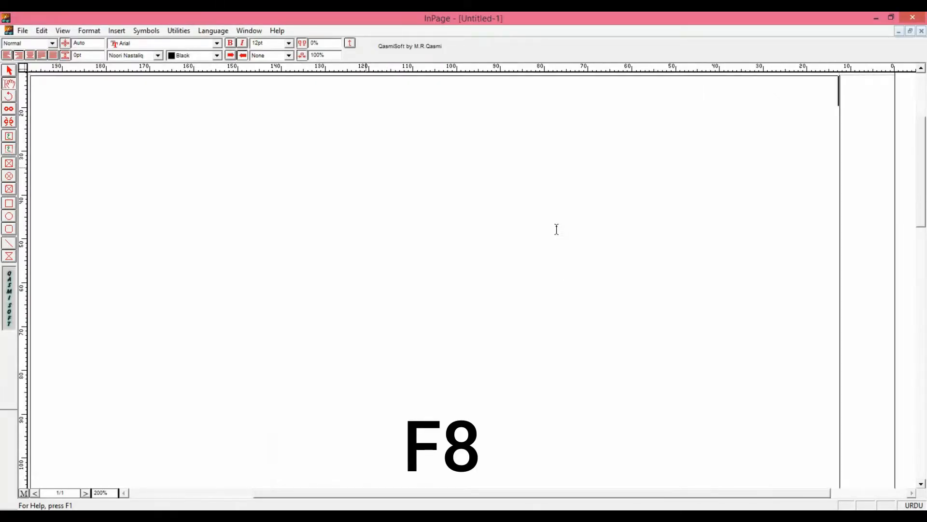
key(Tab)
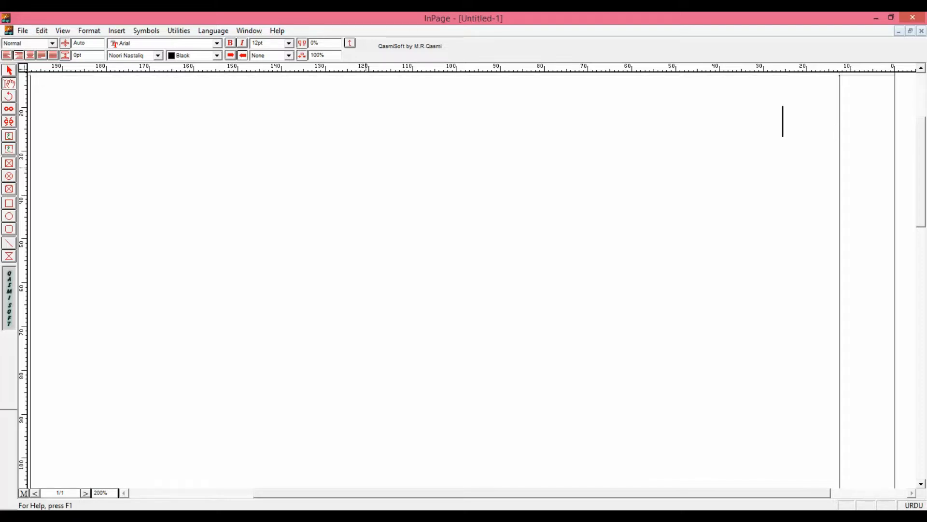
text(نہ ہو نومید)
Step: Set the font size of the whole entered Urdu phrase to 40 pt
key(shift+Right)
key(shift+Right)
key(shift+Right)
key(shift+Right)
key(shift+Right)
key(shift+Right)
key(shift+Right)
key(shift+Right)
key(shift+Right)
key(shift+Right)
key(shift+Right)
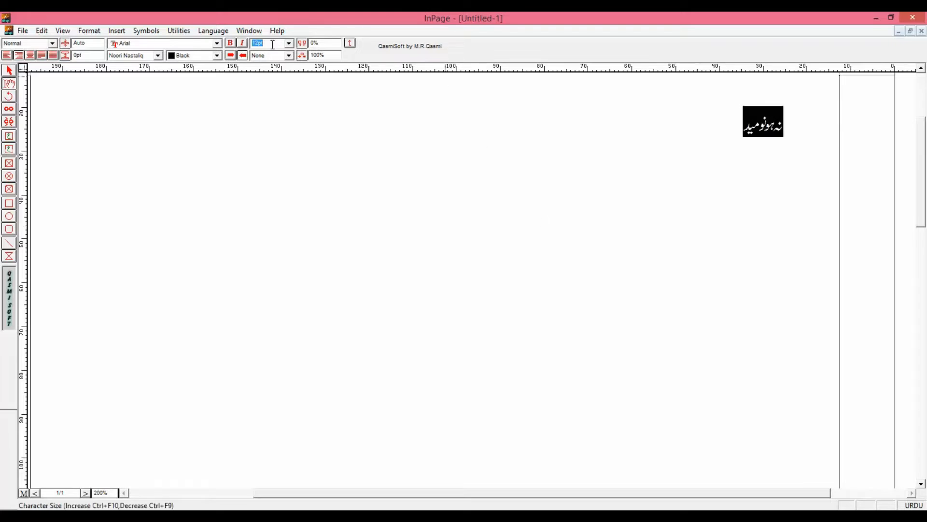
text(40)
key(Return)
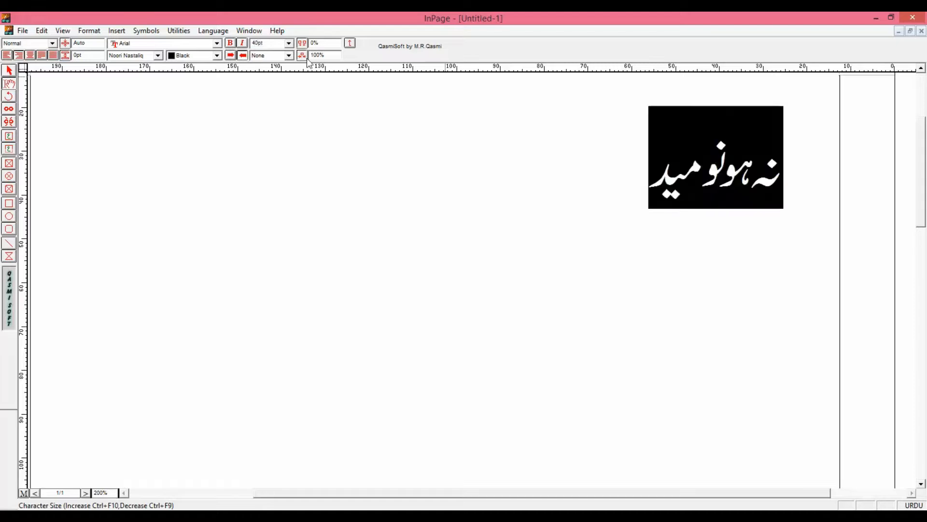
Step: Continue the verse with ، نومیدی زوالِ علم وعرفاں ہے and add the second line امید مرد مومن ہے خدا کے رازدانوں میں
click(612, 191)
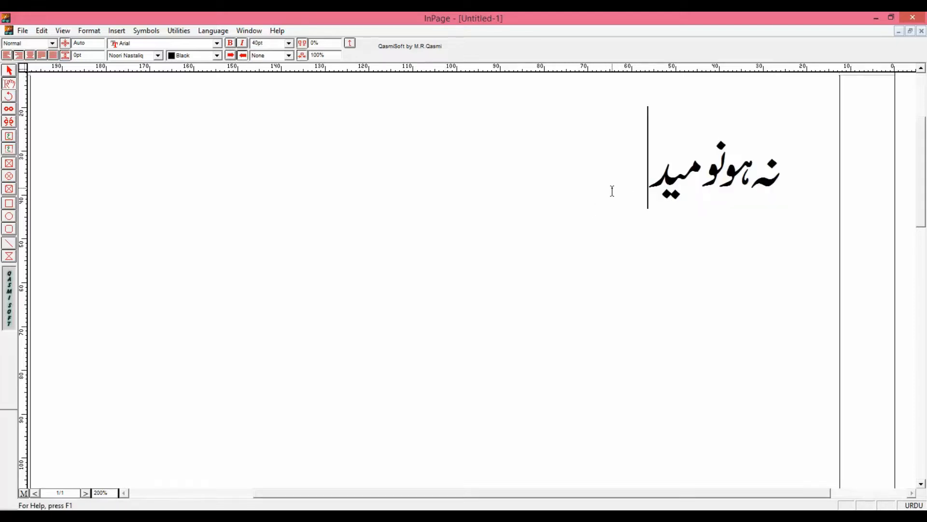
text(، نومیدی زوال)
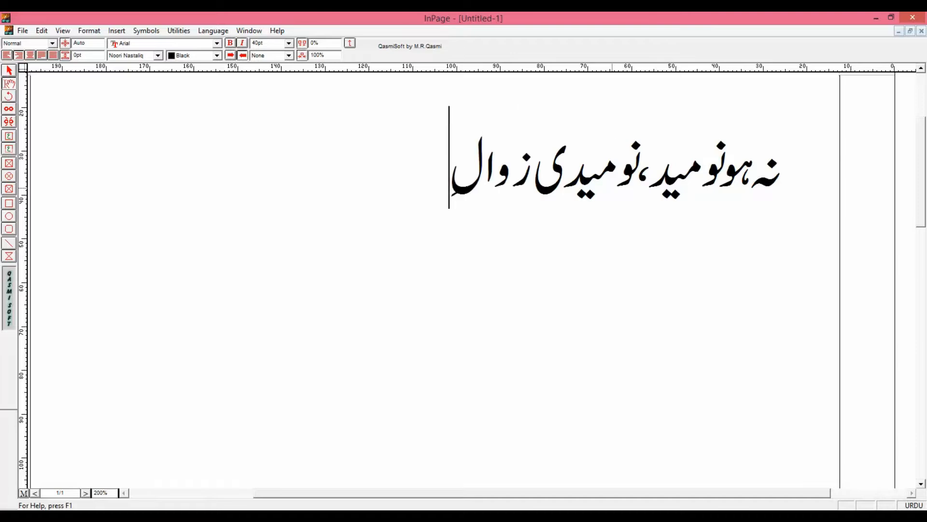
text( علم وعرفا)
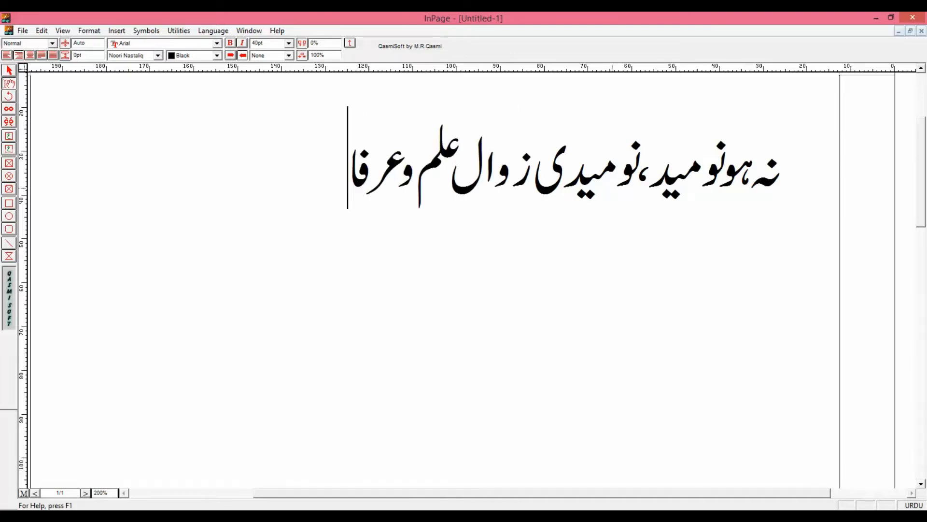
text(ں ہے)
key(Return)
text(امید مرد مومن ہے خدا)
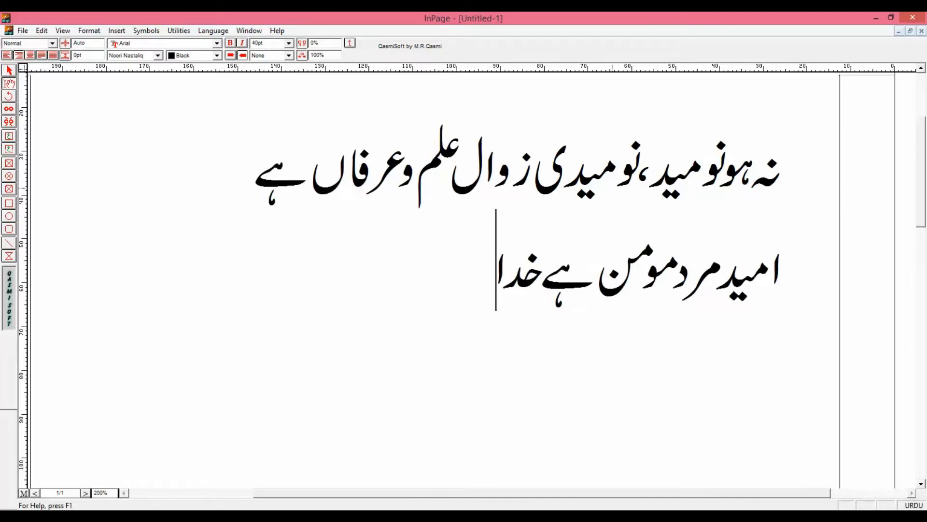
text( کے رازدانوں میں)
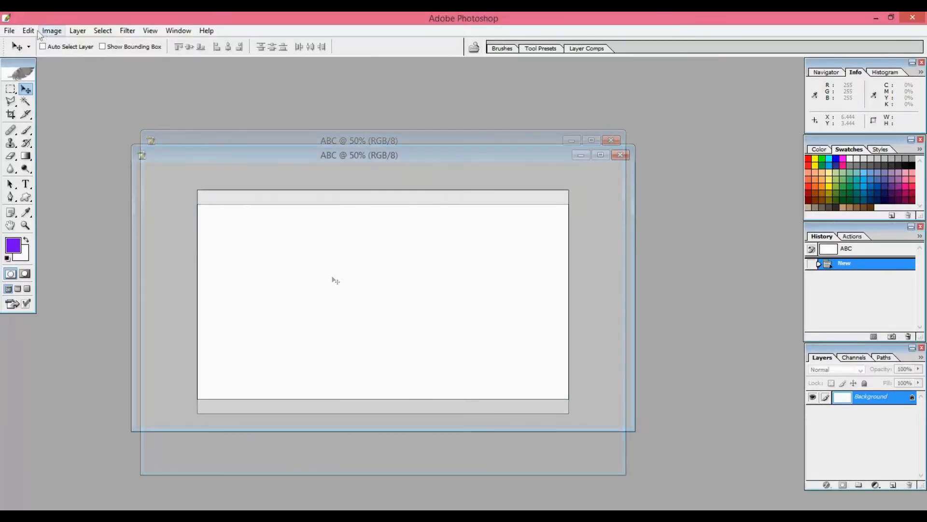
Step: Switch to Photoshop, paste the InPage screenshot into ABC and shift it until both verse lines fit on the canvas
click(28, 31)
click(63, 141)
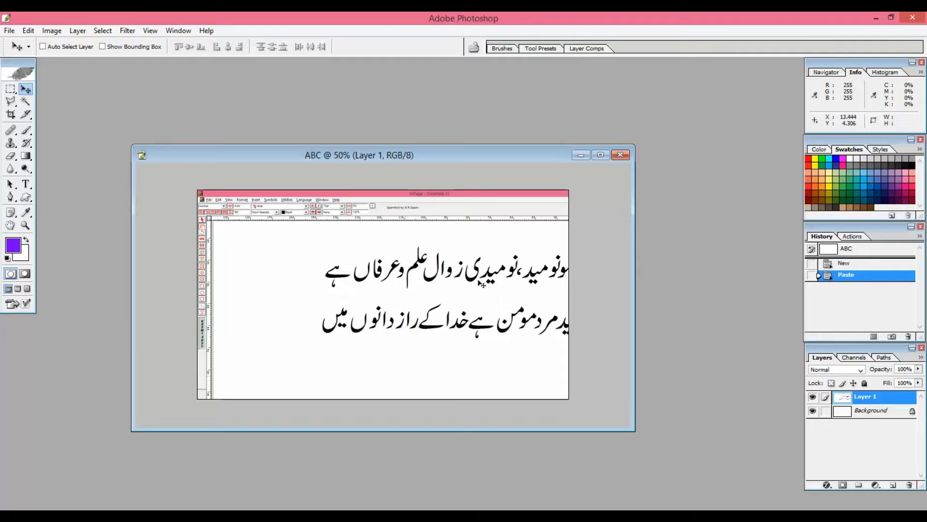
drag(504, 308, 428, 304)
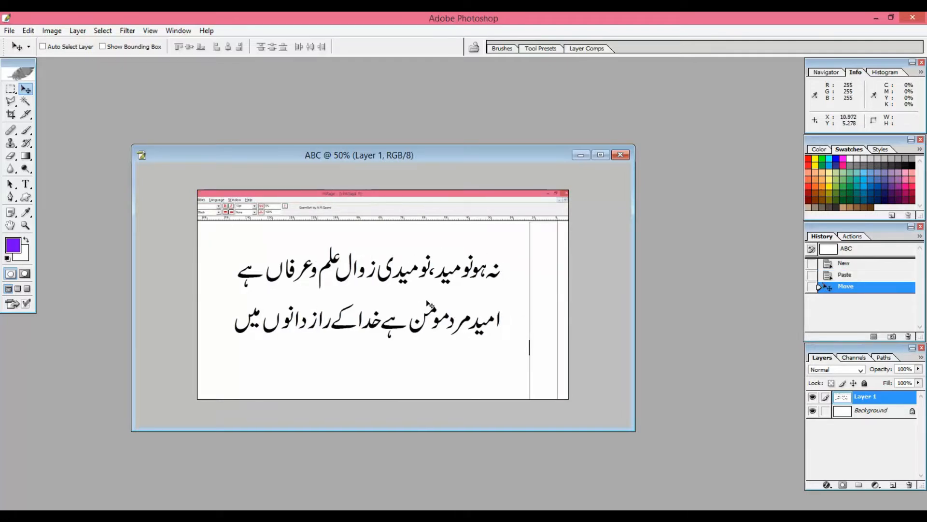
Step: Zoom in to 100%, then enlarge the document window and move it up to show more of the verse
key(ctrl+plus)
key(ctrl+plus)
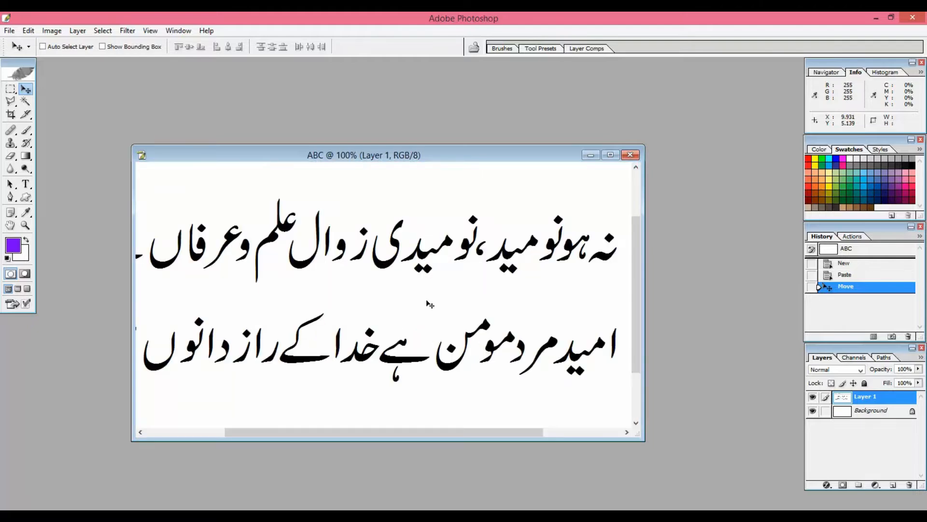
drag(644, 440, 733, 502)
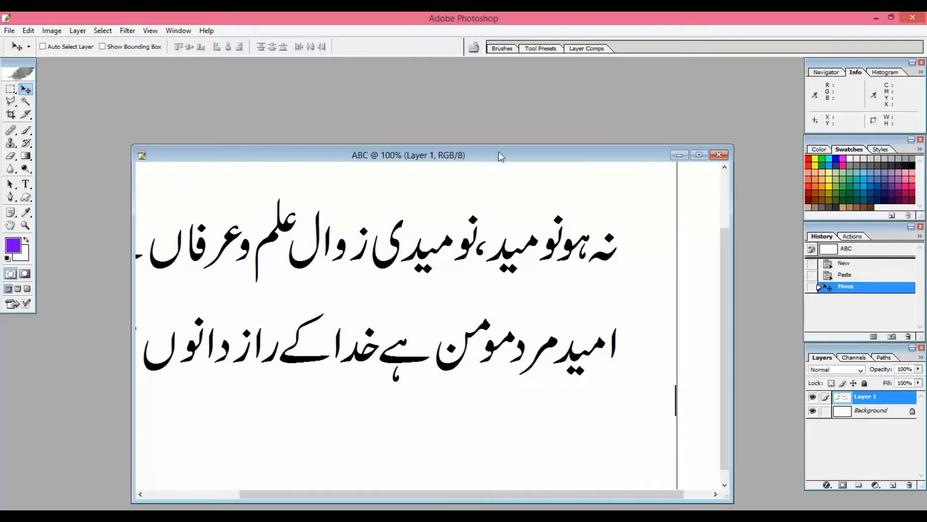
drag(498, 152, 497, 83)
key(ctrl+r)
drag(131, 433, 21, 510)
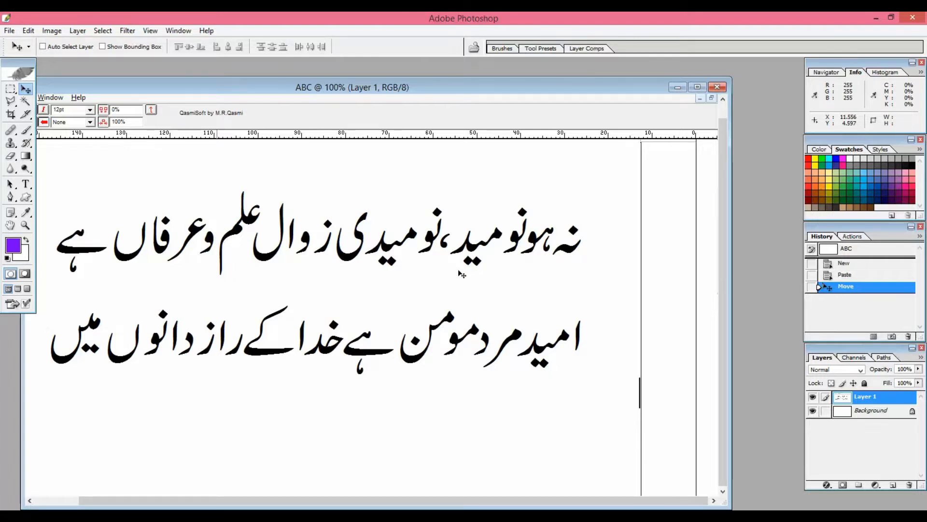
Step: Reposition the pasted screenshot layer so the verse is roughly centred horizontally on the canvas
key(ctrl+minus)
drag(306, 289, 328, 229)
drag(405, 306, 424, 286)
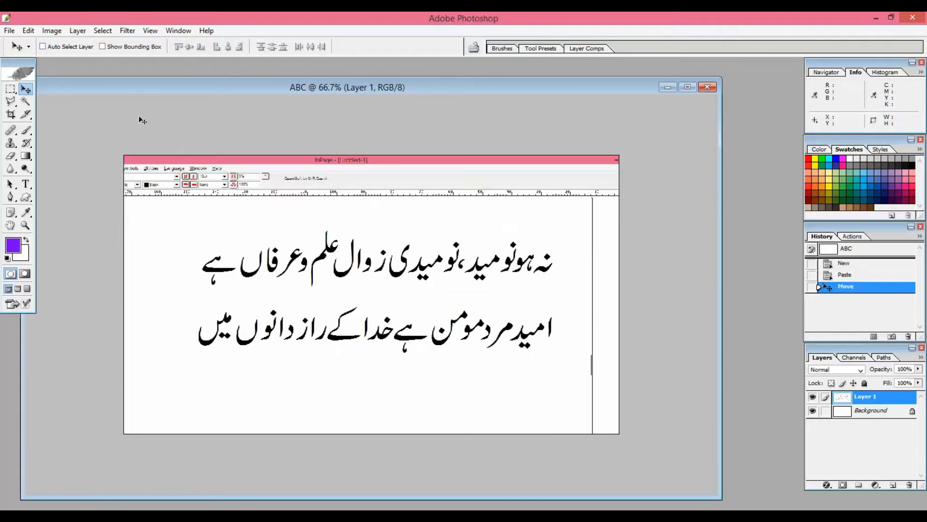
Step: Select both verse lines with a rectangular marquee about 14.6 by 5.5 inches and copy them to a new layer
click(12, 91)
drag(168, 228, 574, 381)
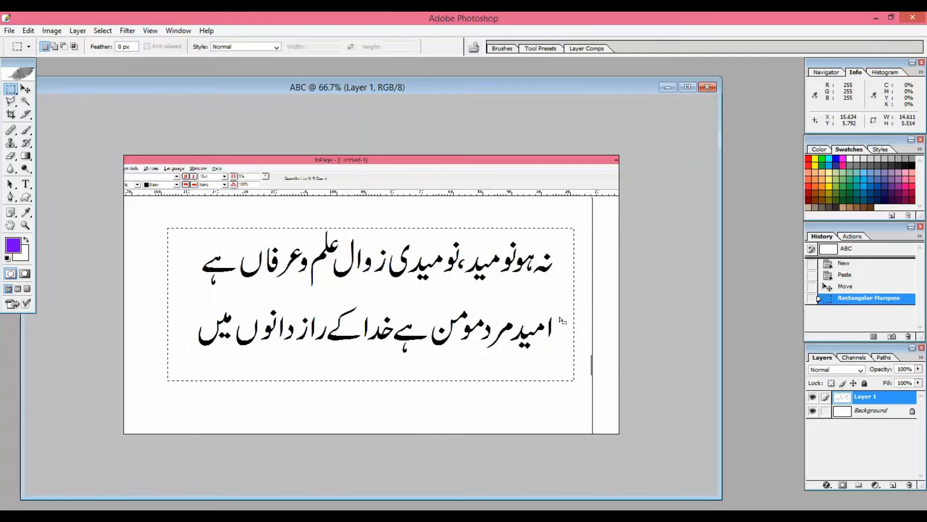
key(ctrl+j)
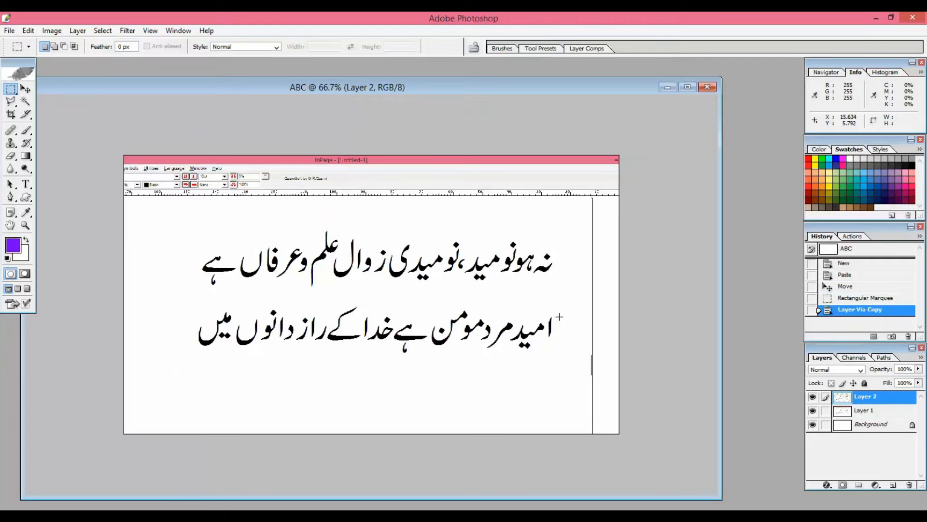
Step: Delete Layer 1, which holds the full InPage screenshot
click(862, 414)
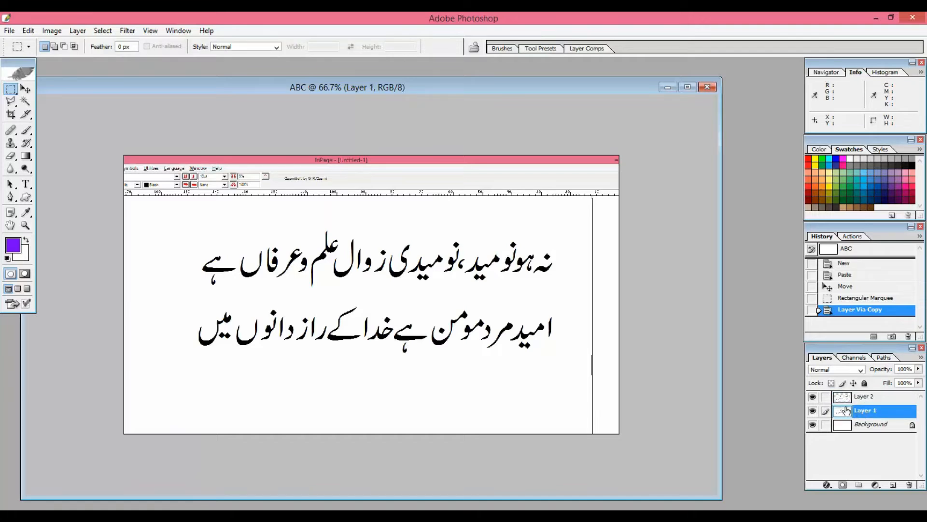
click(909, 486)
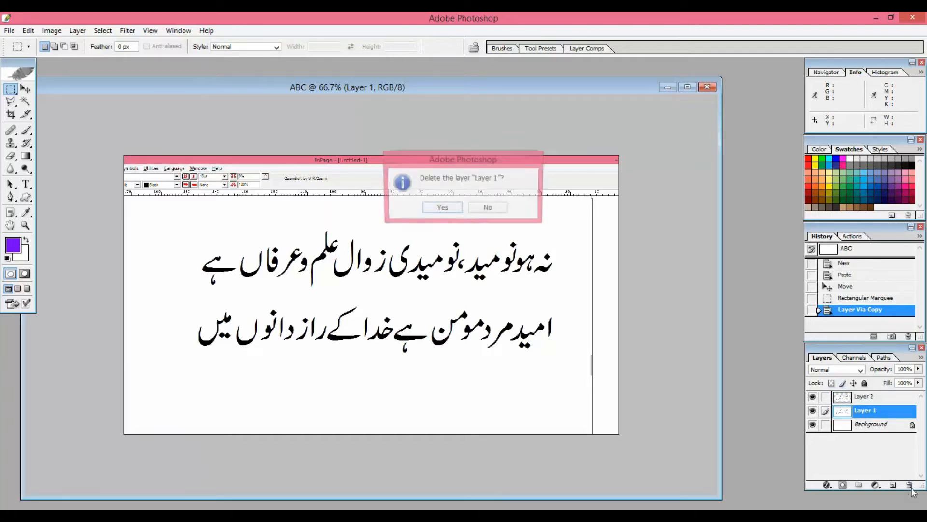
click(459, 212)
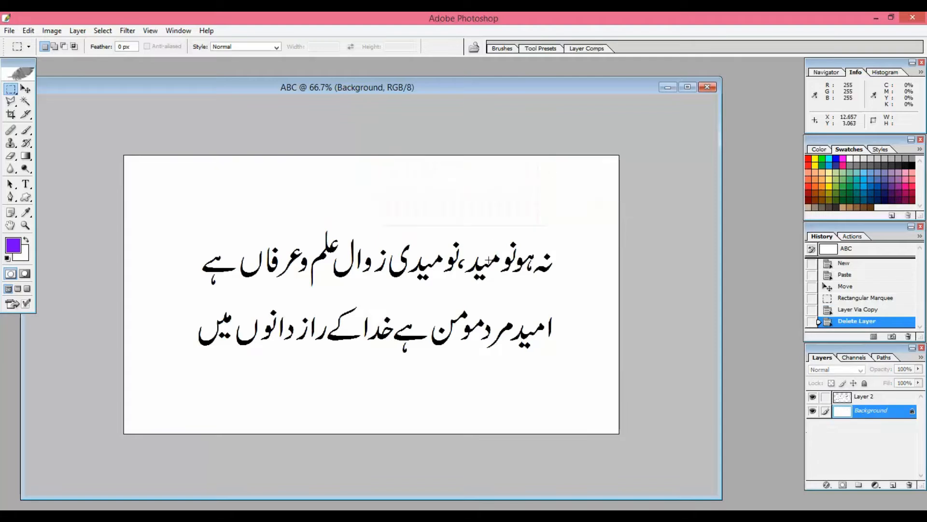
Step: Nudge the verse on Layer 2 slightly up and clear its white background using a Magic Wand selection at tolerance 10
key(v)
drag(436, 315, 435, 308)
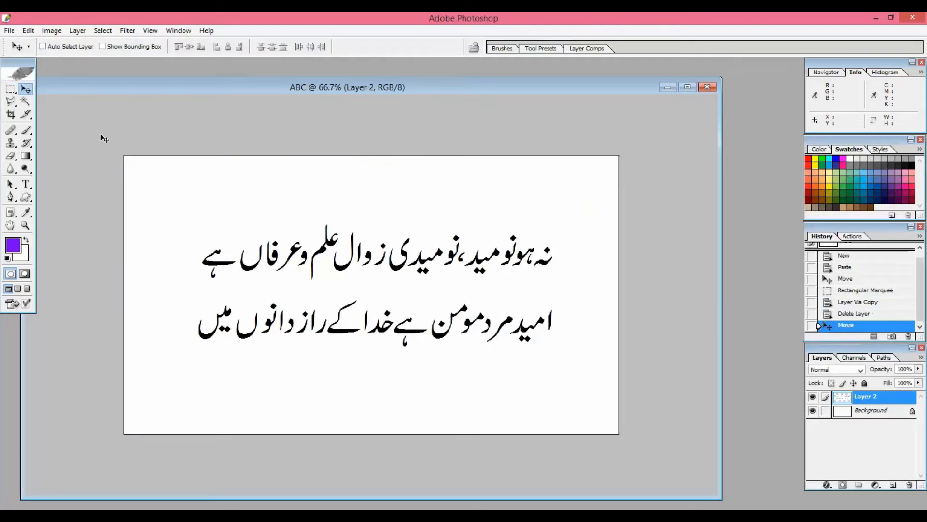
click(26, 102)
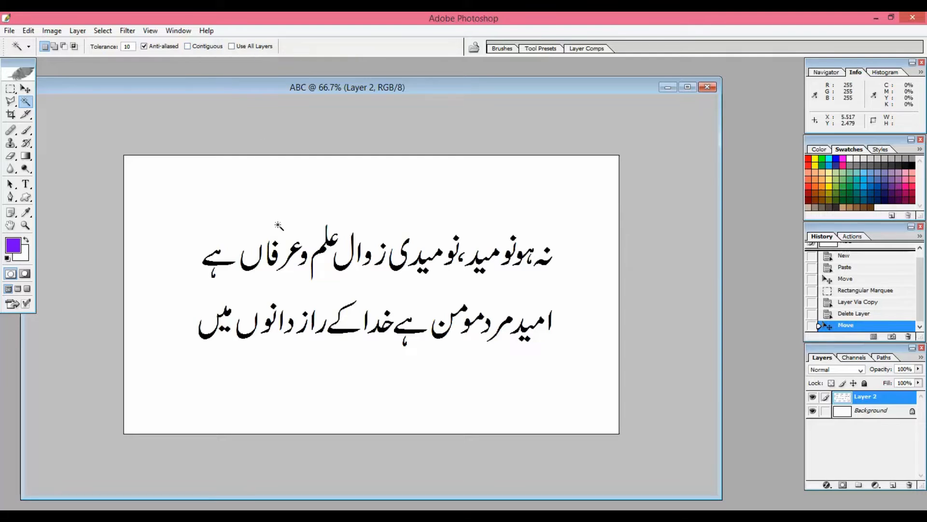
click(338, 291)
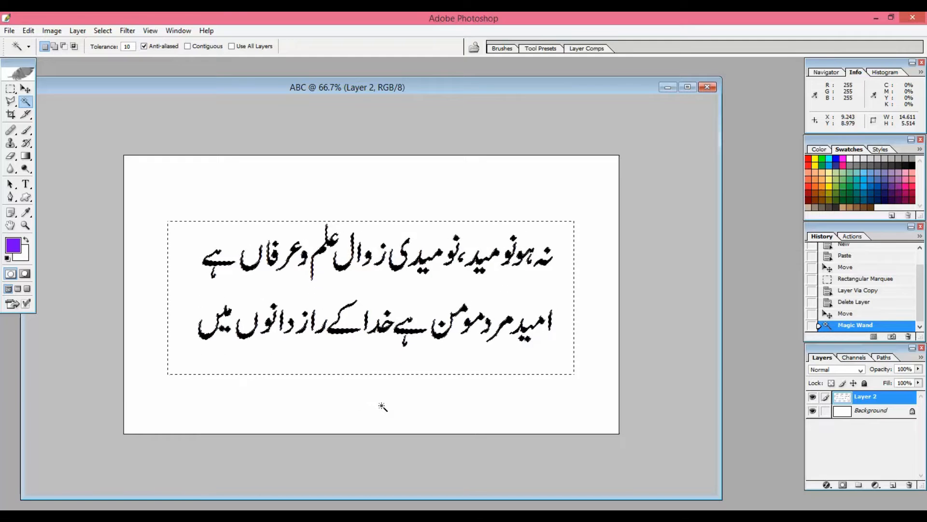
key(BackSpace)
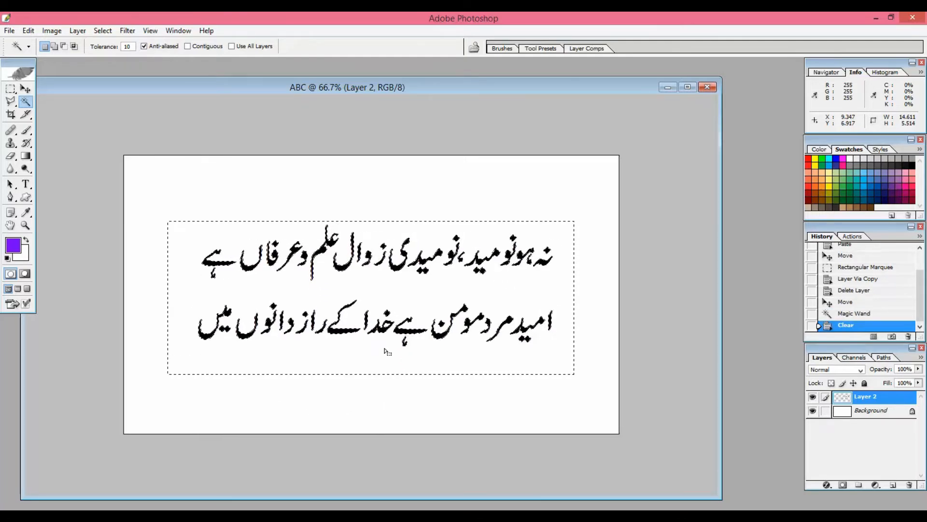
key(ctrl+d)
Step: Move the Layer 2 verse slightly to the left on the canvas
key(v)
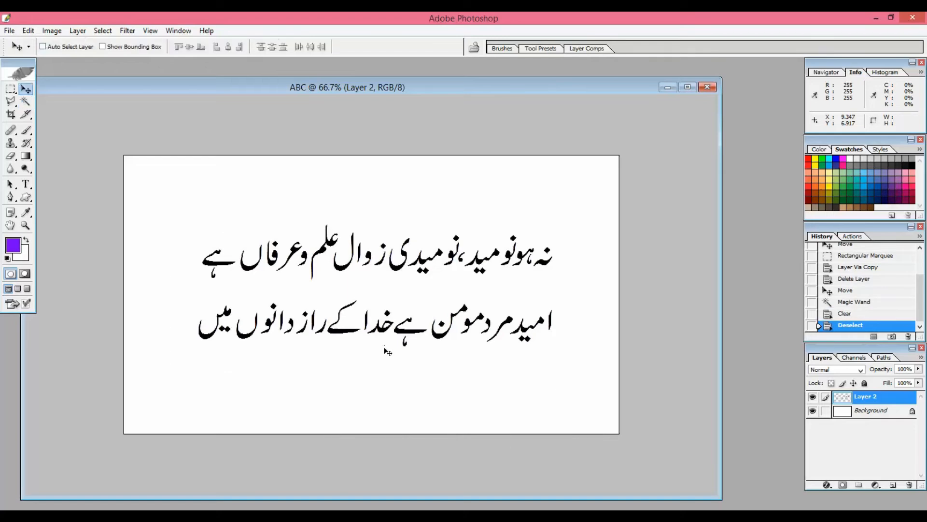
right_click(398, 272)
click(406, 275)
drag(402, 273, 388, 276)
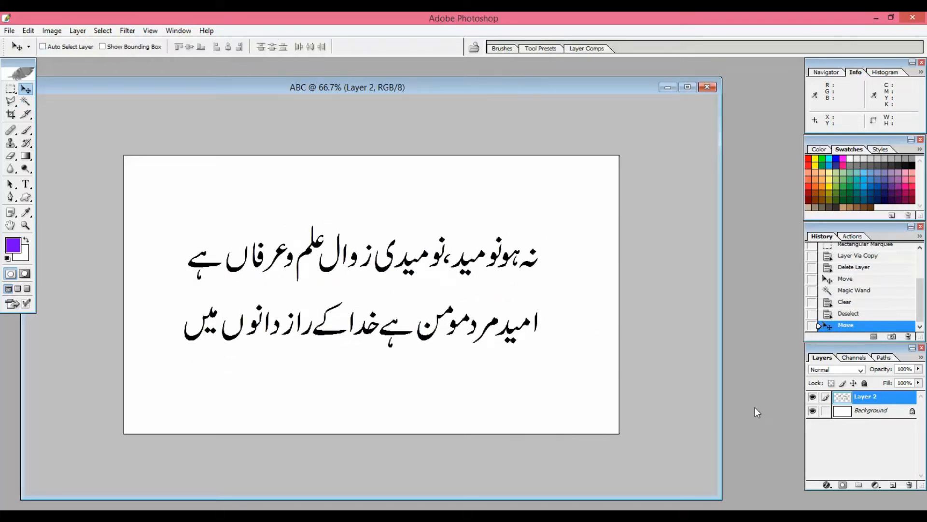
Step: Try a slate-blue Color Overlay (556476) on the verse layer, discard the colour and turn the overlay off
click(827, 484)
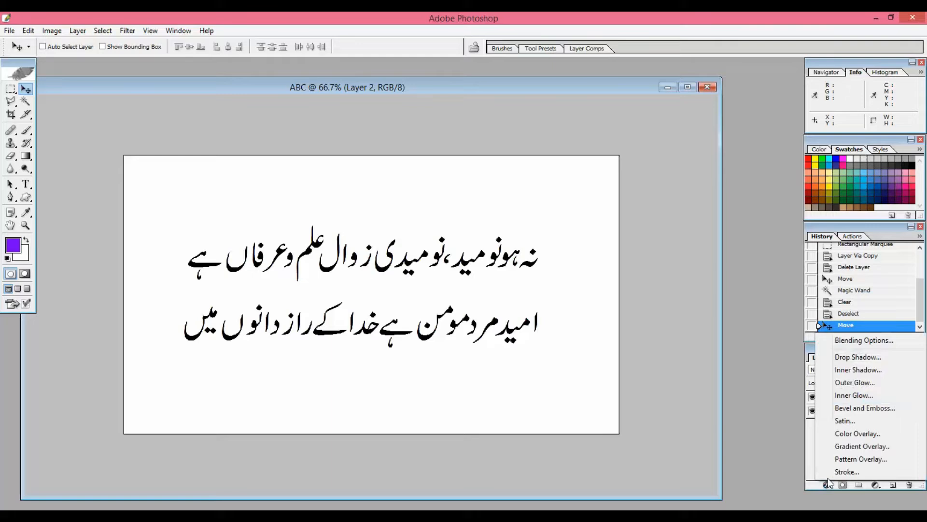
click(842, 437)
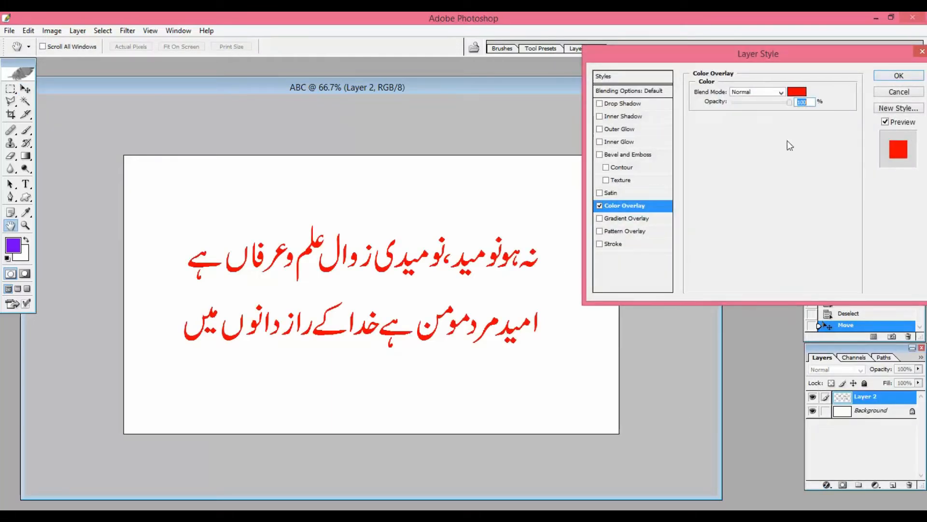
click(798, 92)
drag(617, 393, 530, 406)
click(586, 375)
mouse_move(627, 388)
mouse_down()
mouse_move(609, 369)
mouse_move(537, 428)
mouse_up()
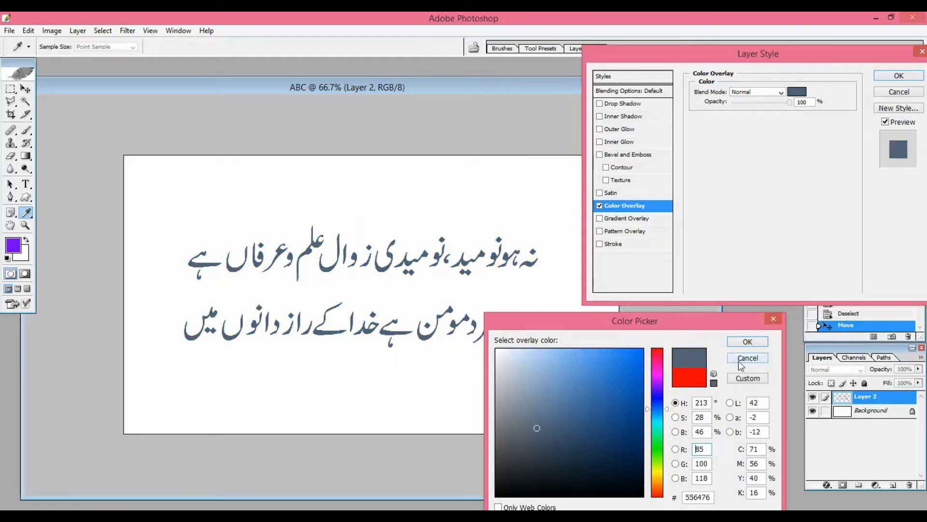
click(741, 360)
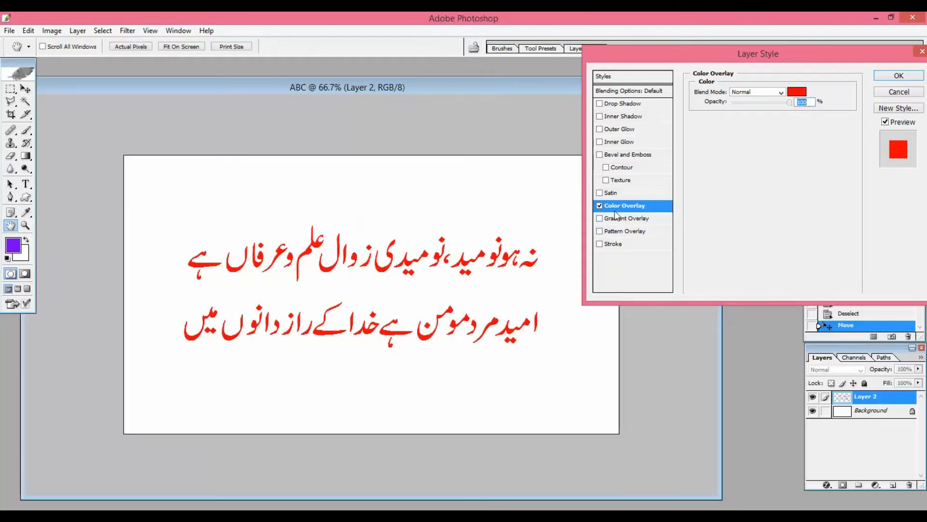
click(600, 205)
Step: Turn on a Gradient Overlay for the verse layer and set the gradient's starting colour stop to red (FF0000)
click(611, 217)
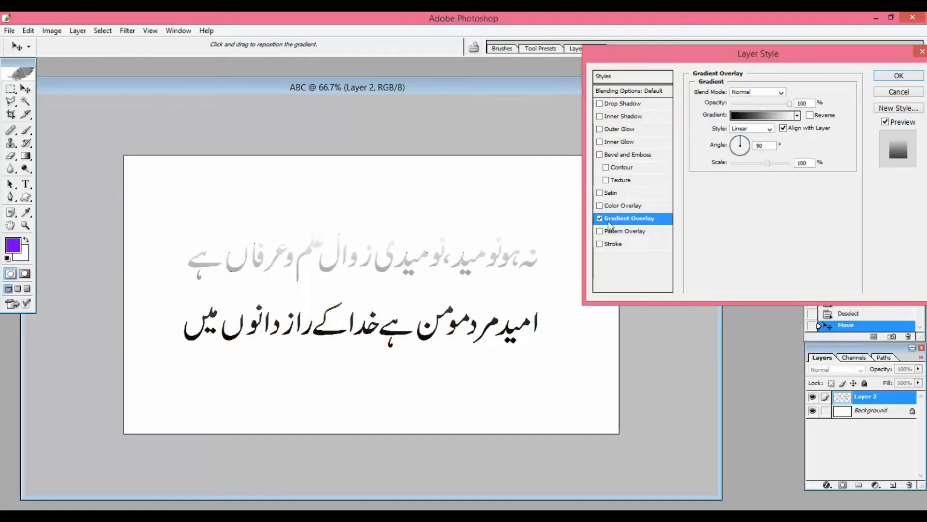
click(758, 115)
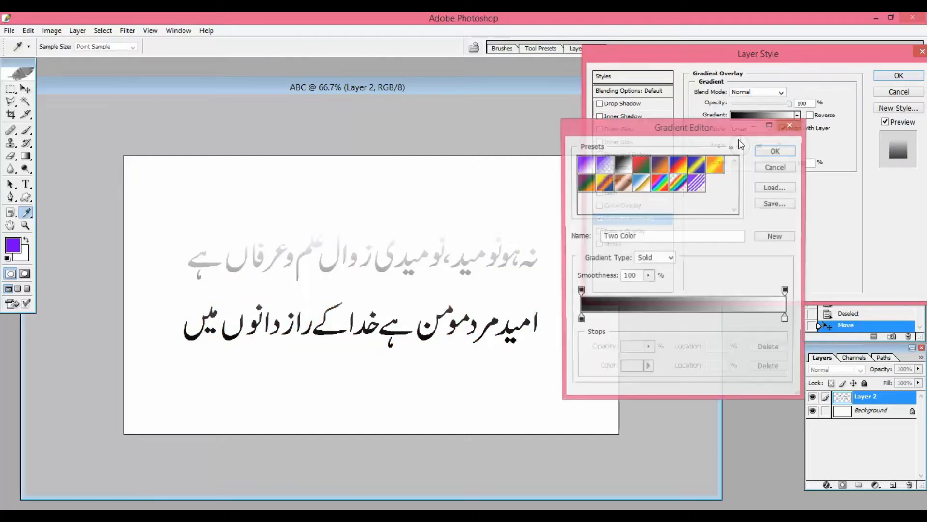
double_click(580, 320)
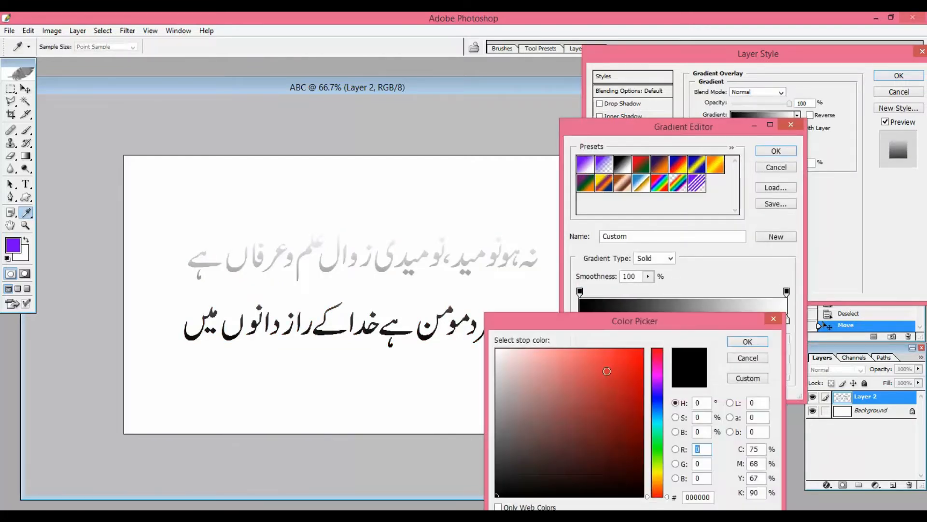
click(610, 377)
click(643, 349)
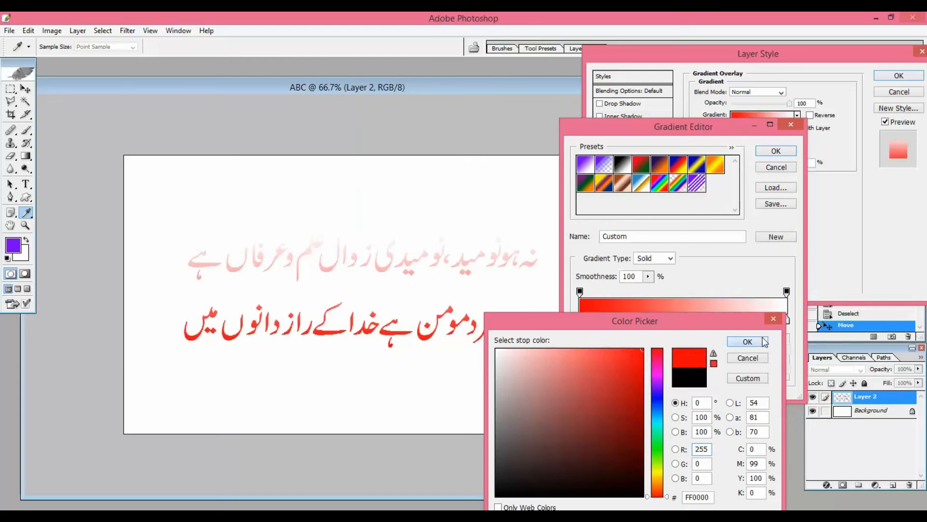
click(747, 341)
Step: Try magenta (E400FF) for the gradient's end colour stop and discard it
double_click(787, 318)
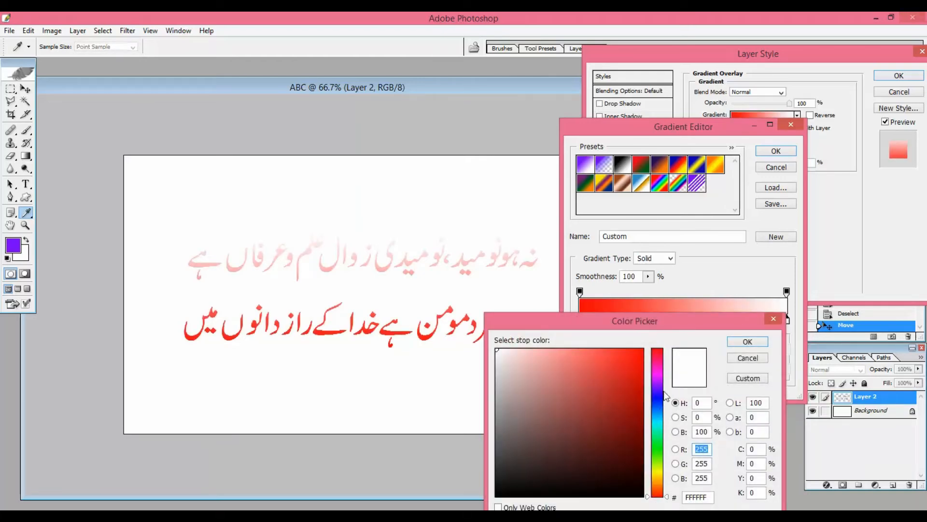
click(662, 375)
click(634, 368)
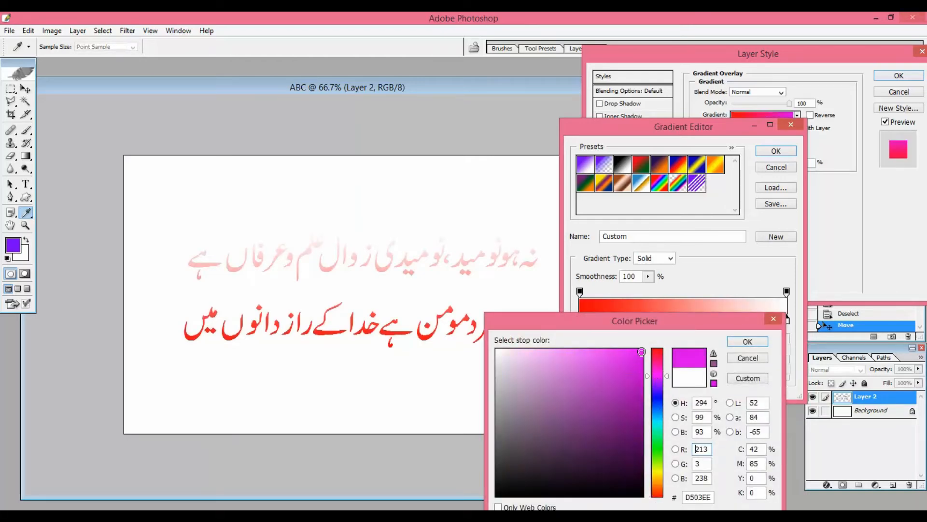
click(643, 347)
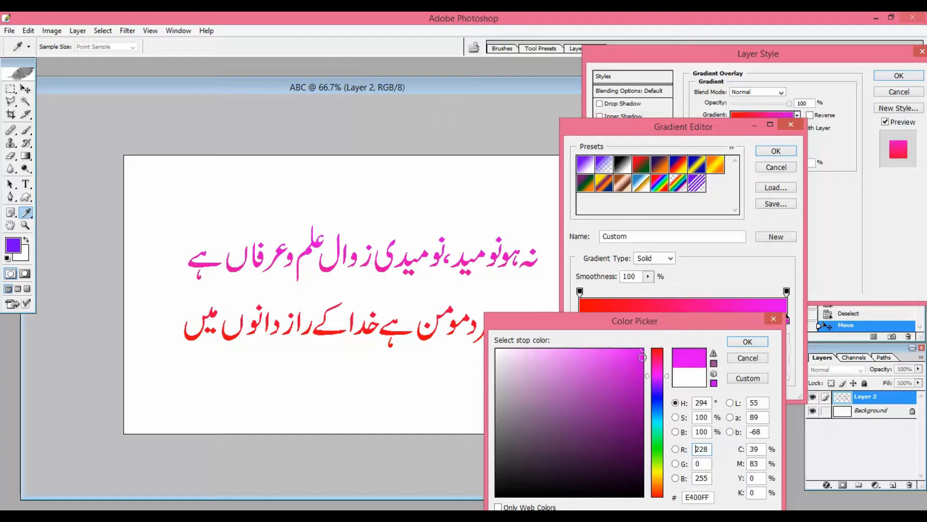
click(748, 358)
Step: Set the gradient's end colour stop to black (000000)
click(580, 321)
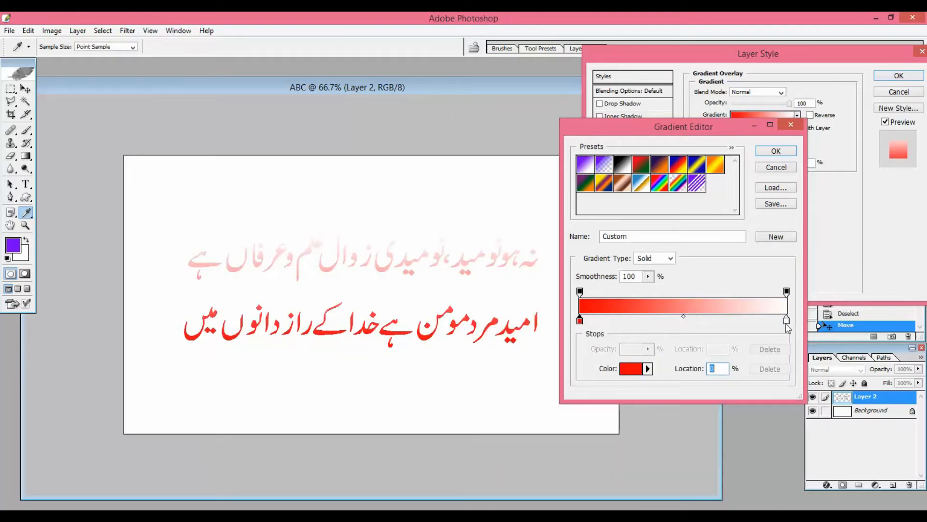
double_click(787, 320)
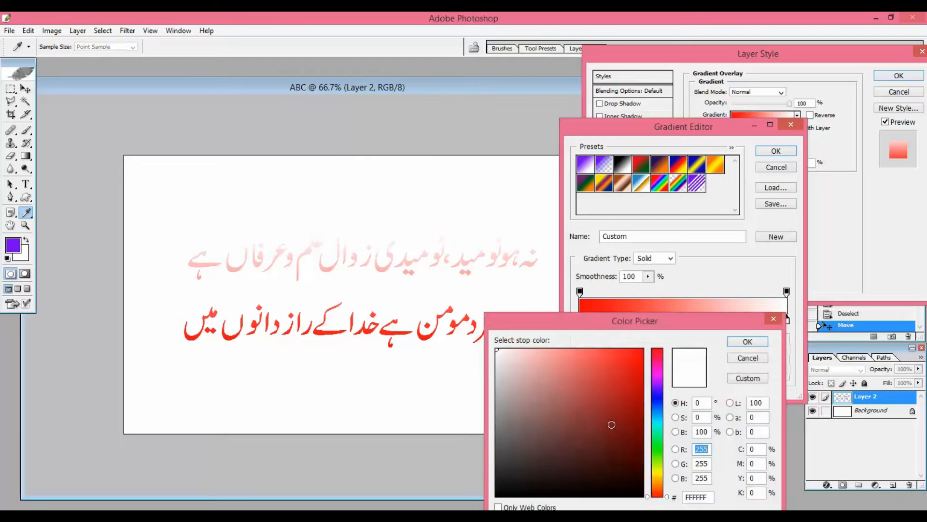
drag(615, 424, 497, 495)
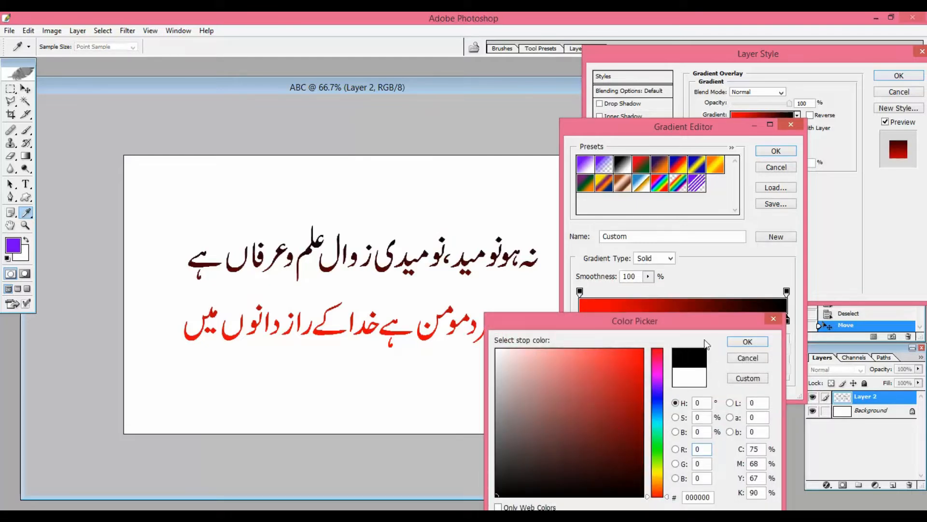
click(748, 341)
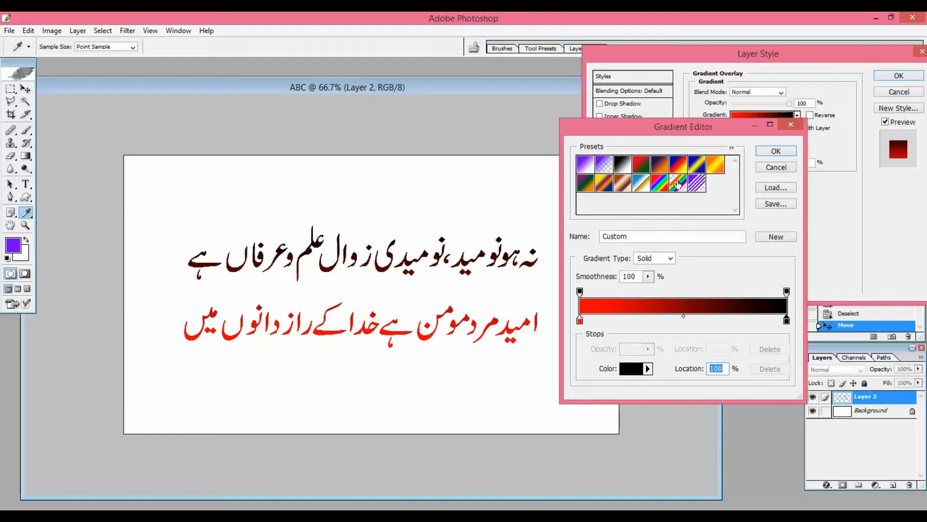
Step: Preview the gradient presets on the verse, from Black, White to Orange, Yellow, Orange and beyond, and choose the opaque rainbow preset
click(629, 167)
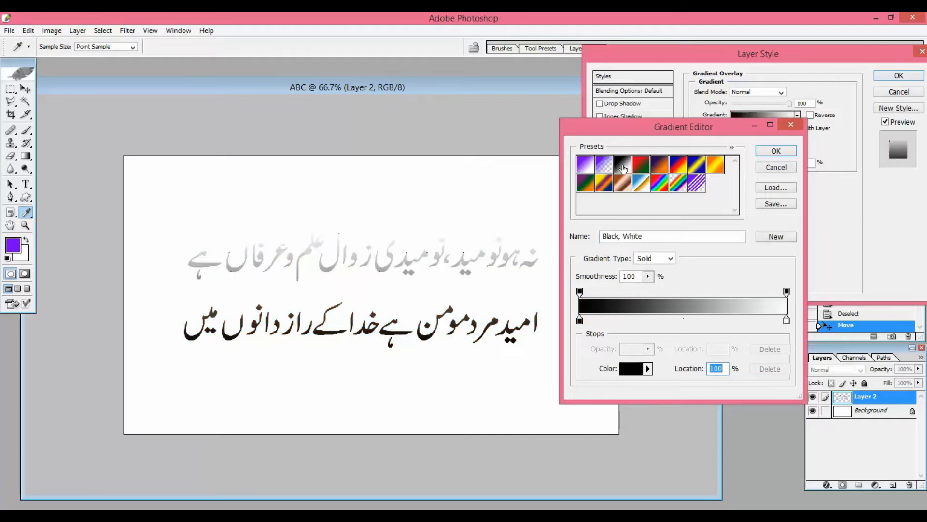
click(584, 169)
click(646, 171)
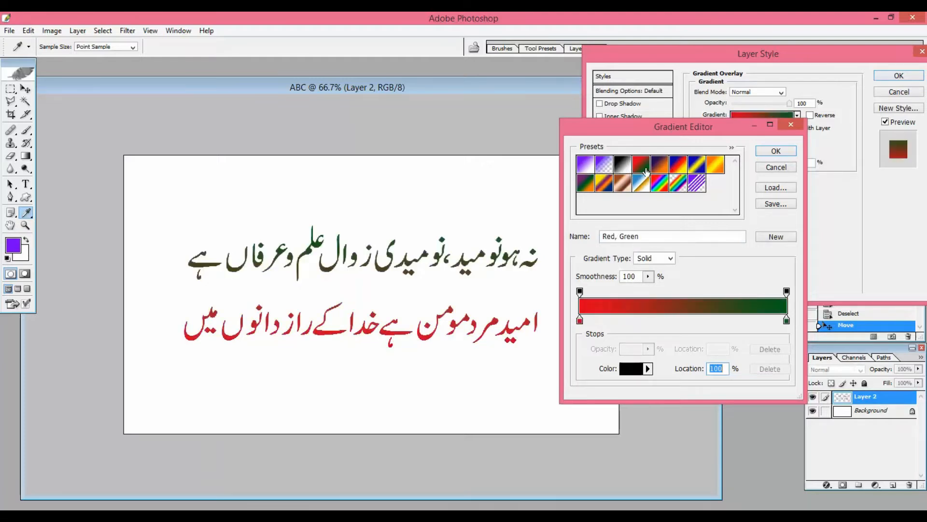
click(662, 172)
click(680, 171)
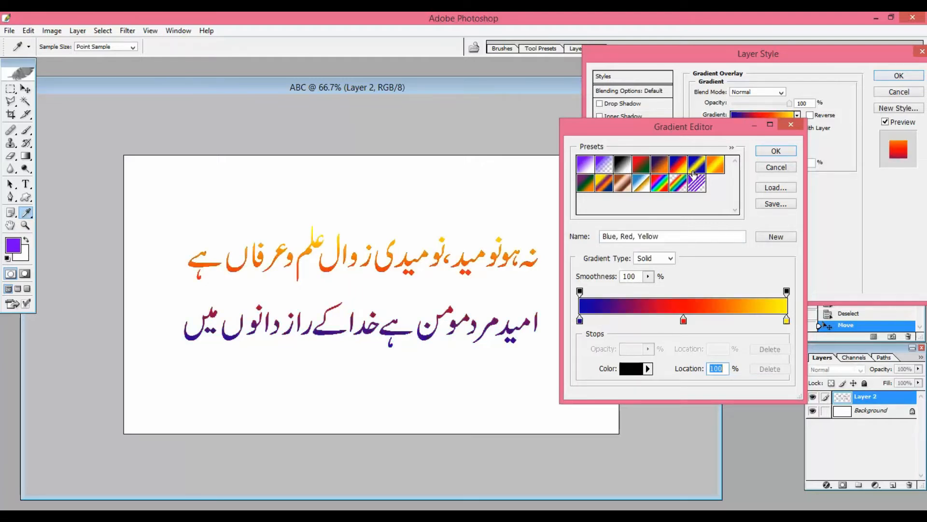
click(693, 172)
click(680, 172)
click(714, 170)
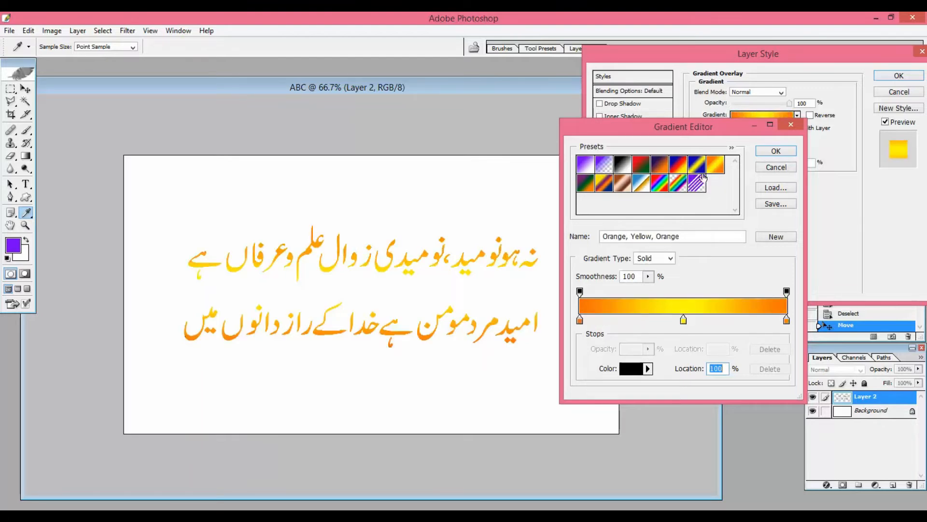
click(588, 187)
click(605, 189)
click(623, 187)
click(647, 189)
click(658, 188)
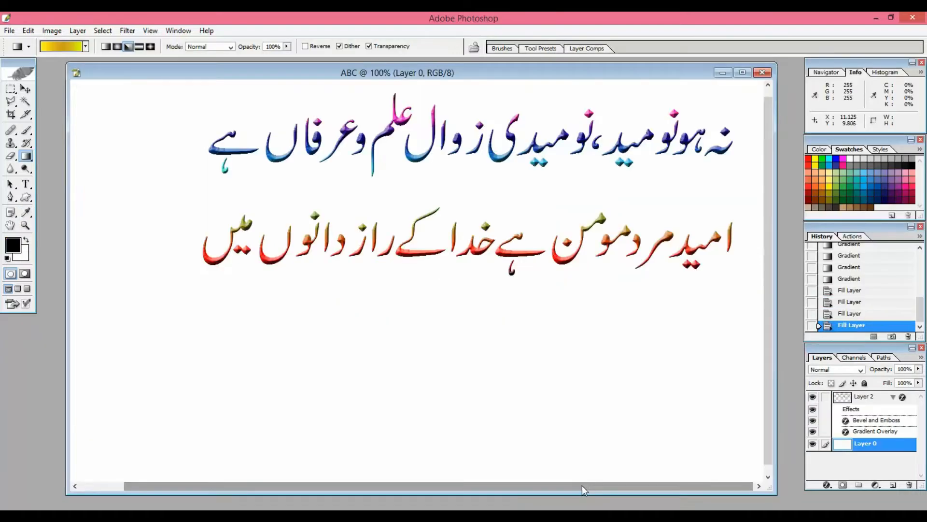
Step: Switch to Chrome, search Google Images for "allama iqbal picture" and preview the painting of him leaning over an open book
key(ctrl+minus)
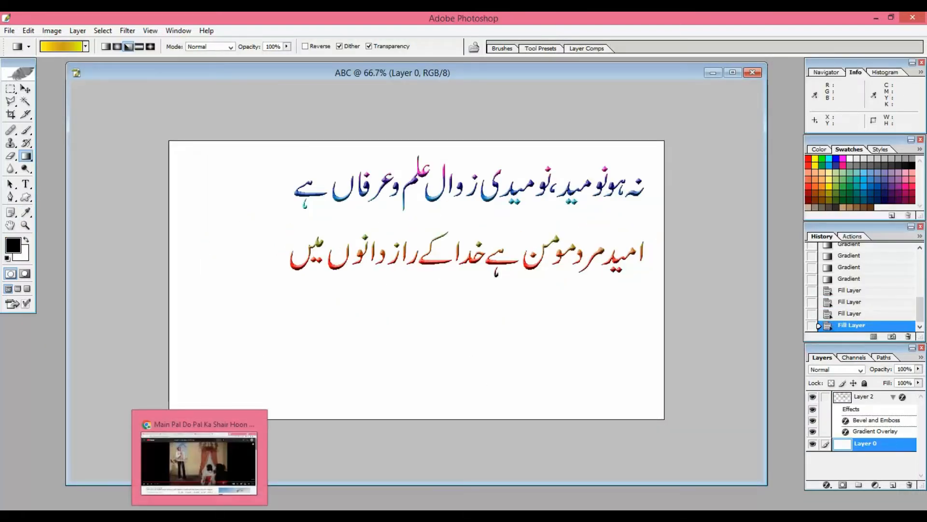
click(199, 459)
text(allama iqbal picture)
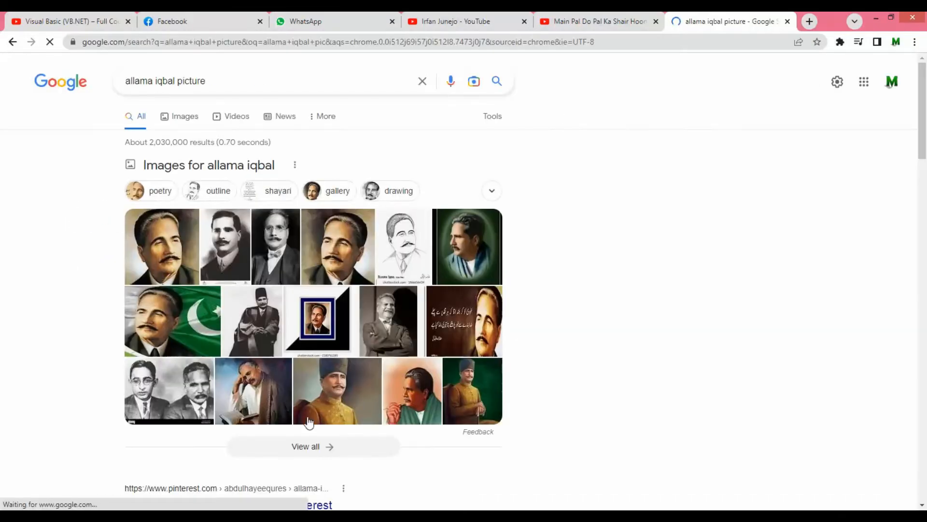
click(311, 444)
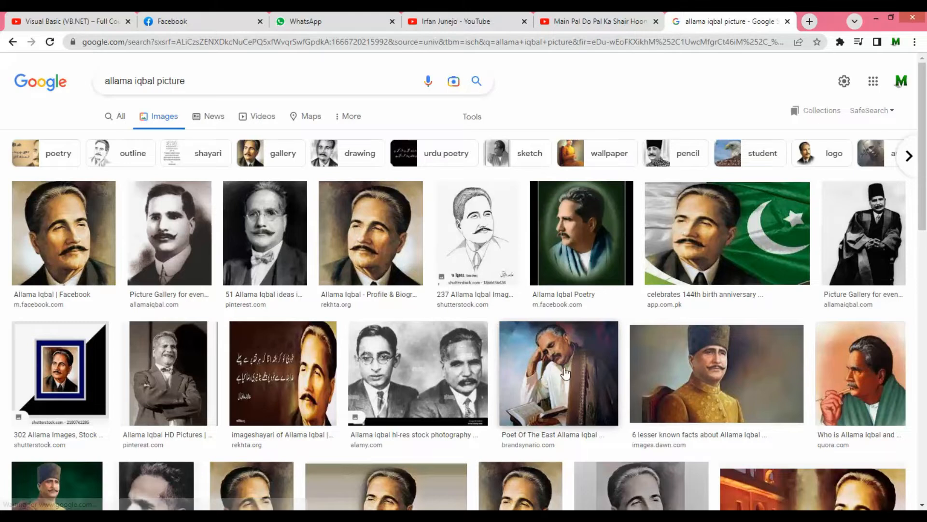
click(606, 368)
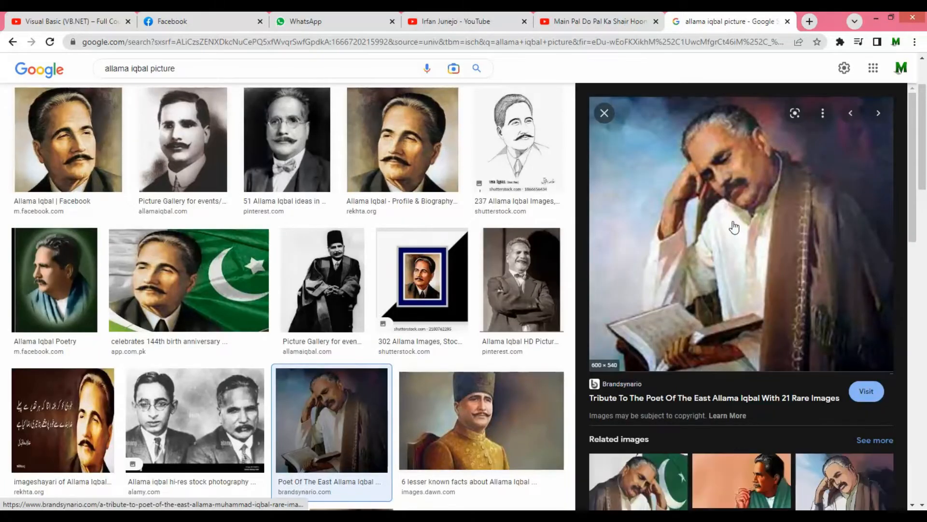
Step: Copy the address of the previewed painting and load it in a new browser tab
right_click(732, 223)
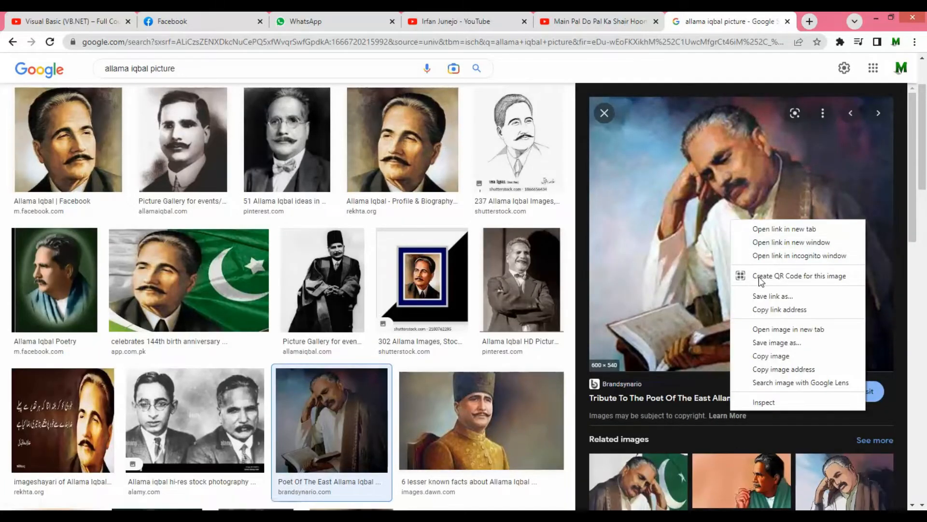
click(804, 369)
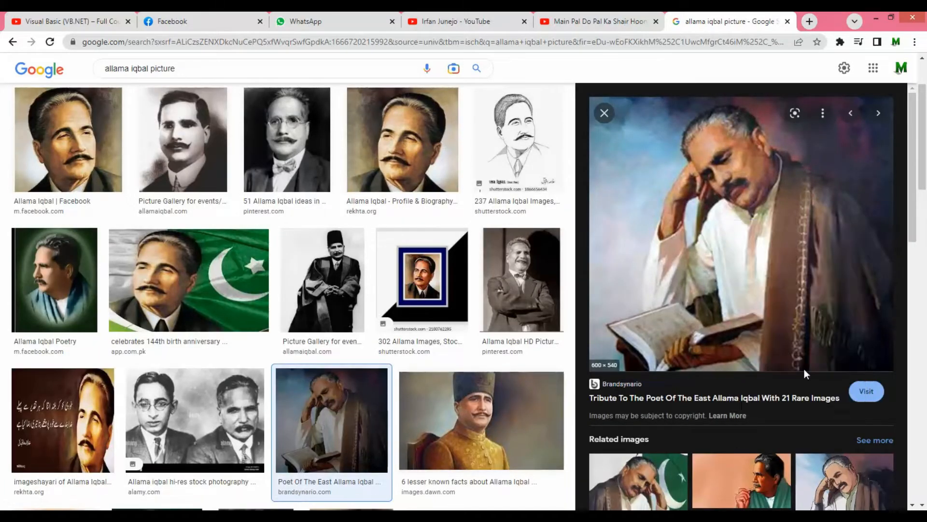
click(810, 21)
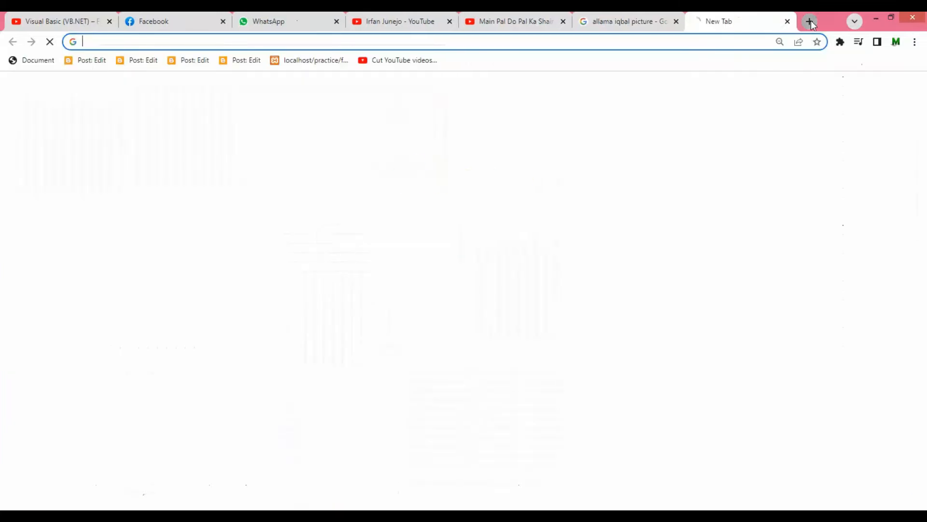
right_click(698, 41)
click(712, 98)
key(Return)
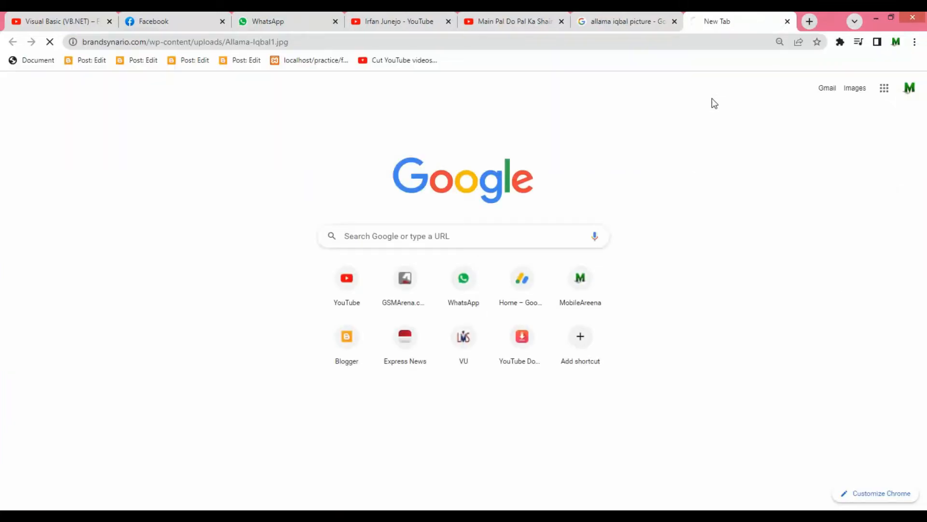
Step: Save the painting as the JPEG file Allama-Iqbal1 in the JJ > KK folder and close its photo viewer window
right_click(458, 209)
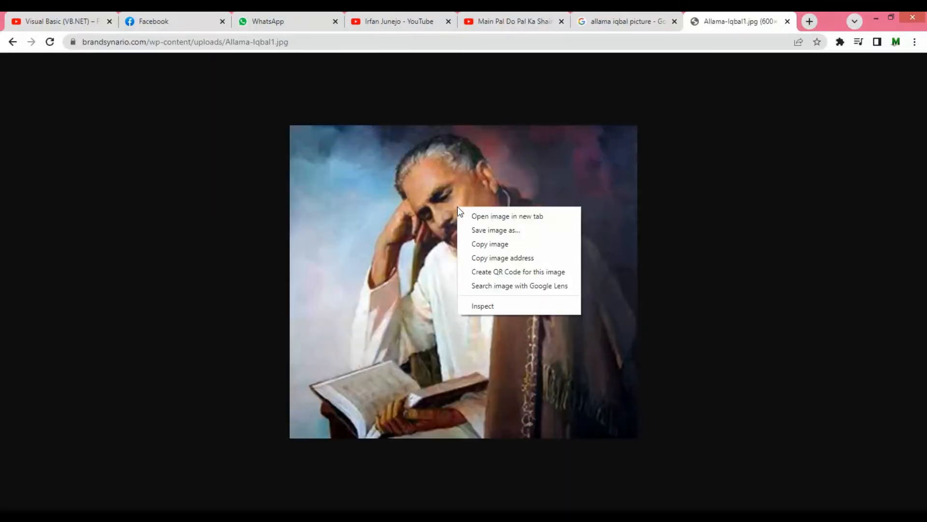
click(487, 235)
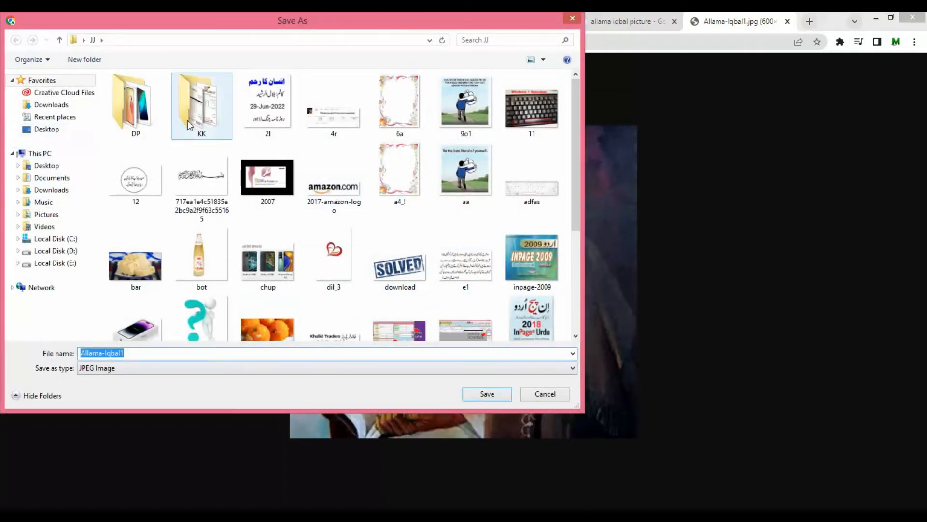
double_click(185, 127)
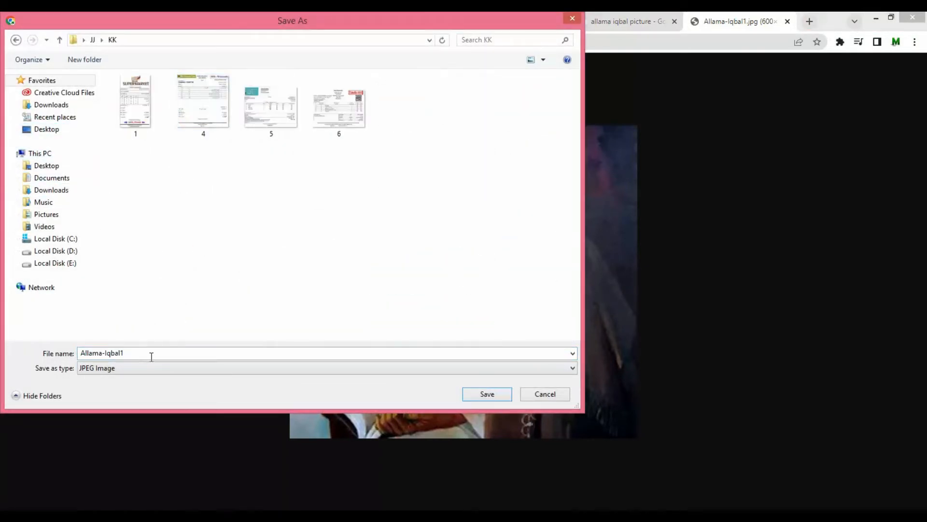
key(Return)
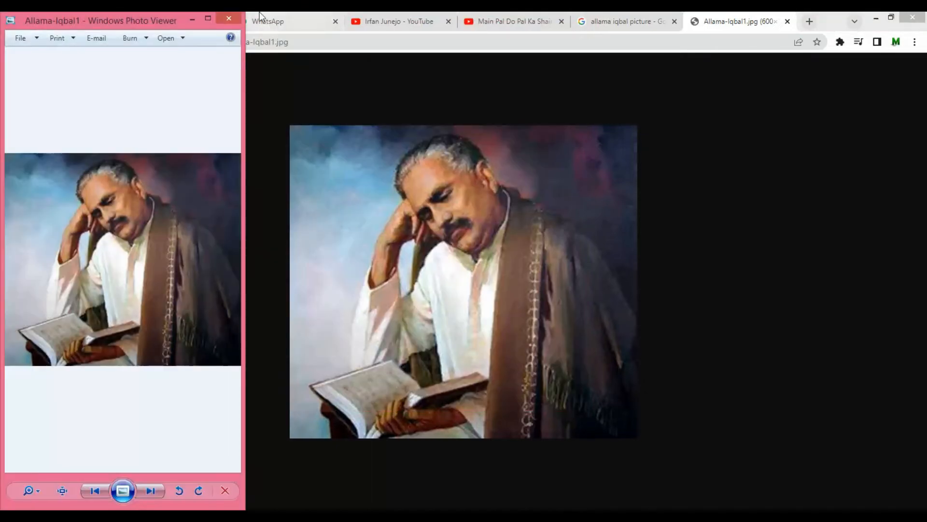
right_click(146, 215)
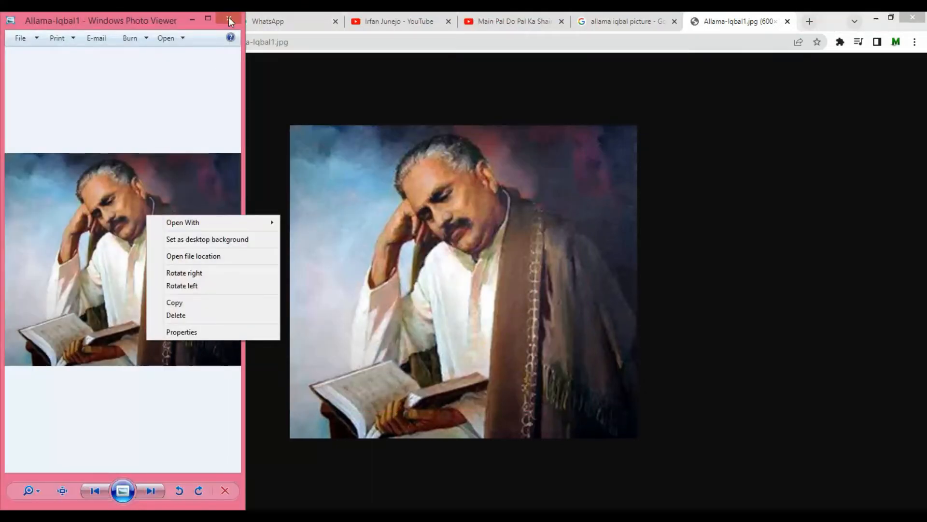
click(229, 20)
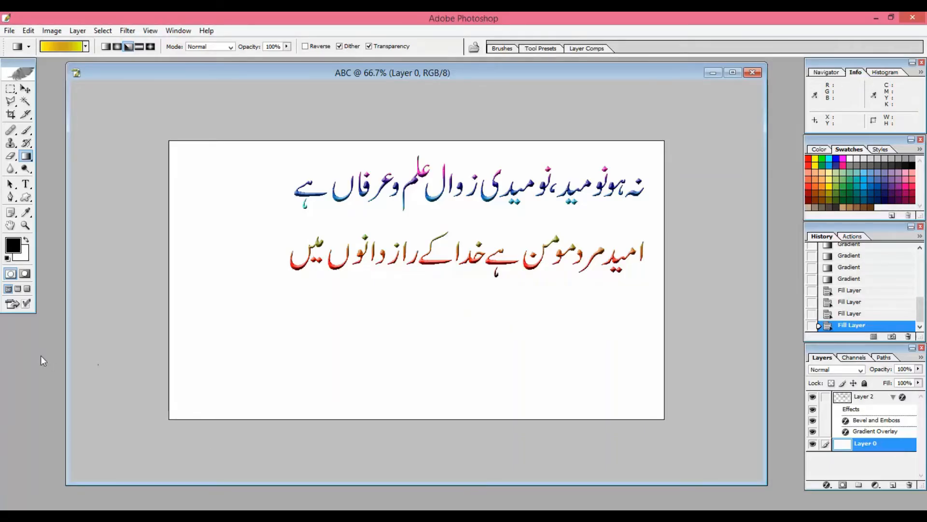
Step: Open the Allama-Iqbal1 picture from the Desktop folder JJ > KK in Photoshop
key(ctrl+o)
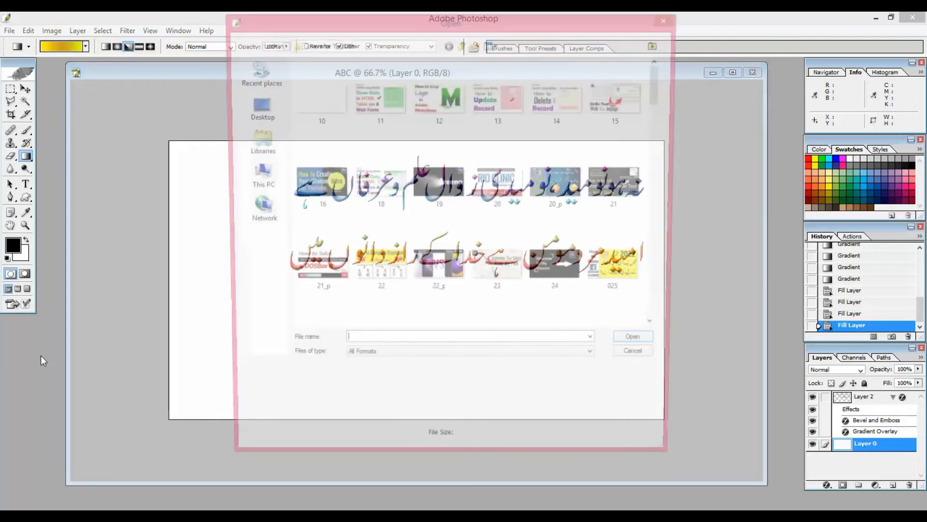
click(256, 113)
click(339, 162)
scroll(332, 164, down, 5)
key(j)
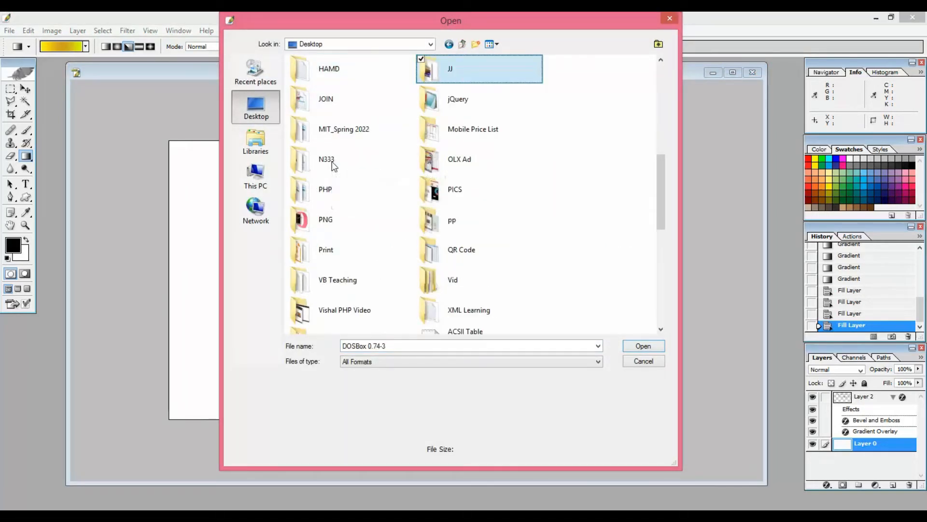
key(Return)
key(k)
key(Return)
key(2)
key(a)
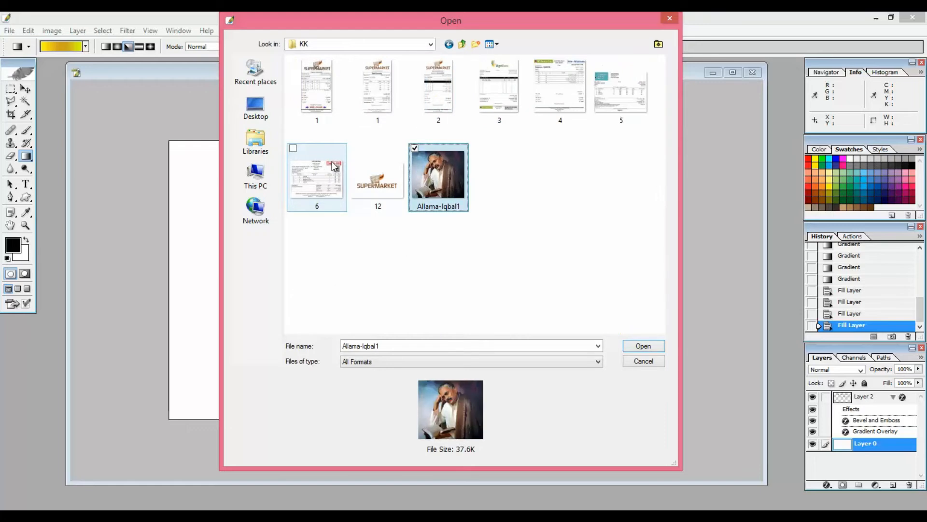
key(Return)
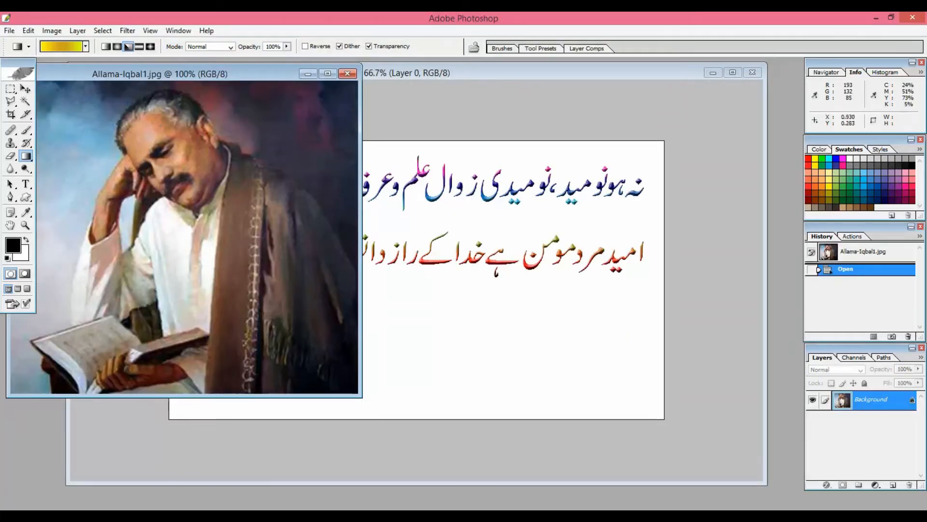
Step: Copy the painting into the upper right corner of the ABC document and move the verse toward the canvas's left side
click(25, 91)
drag(40, 100, 498, 226)
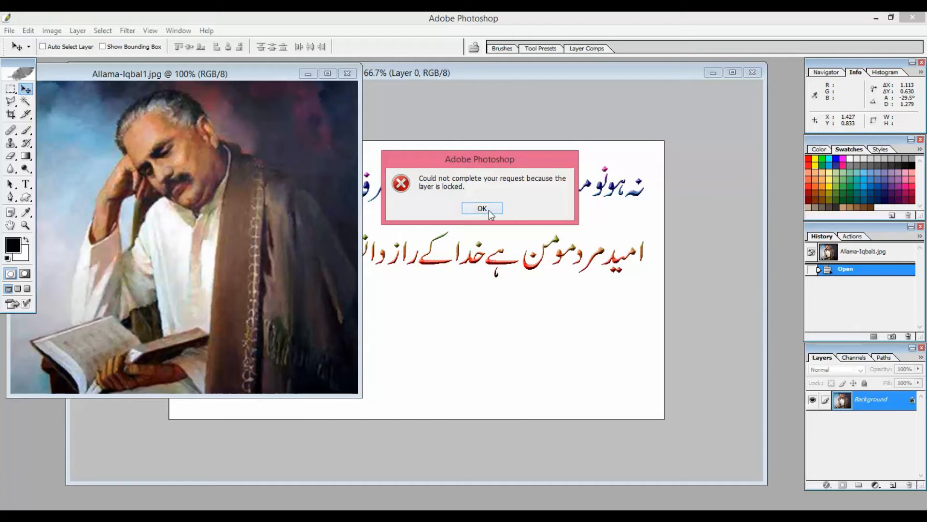
click(488, 211)
drag(318, 206, 609, 196)
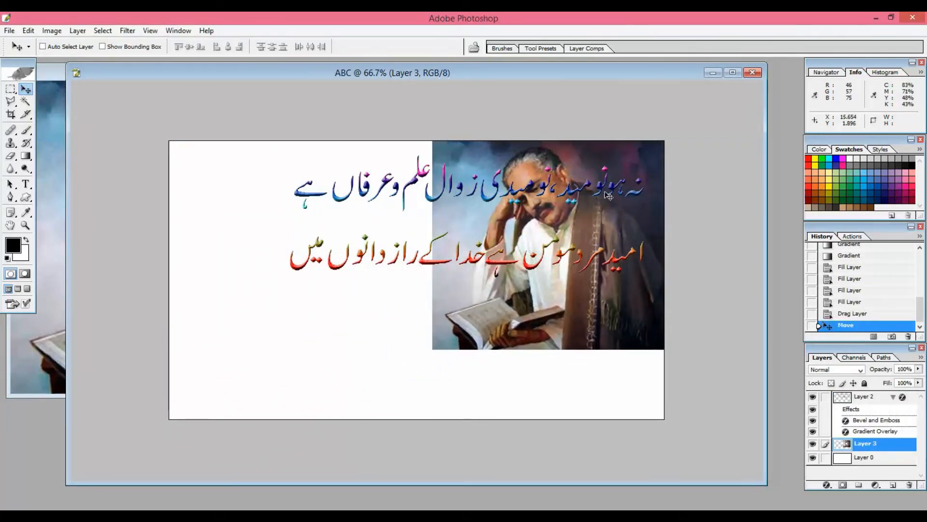
click(869, 408)
drag(523, 245, 412, 230)
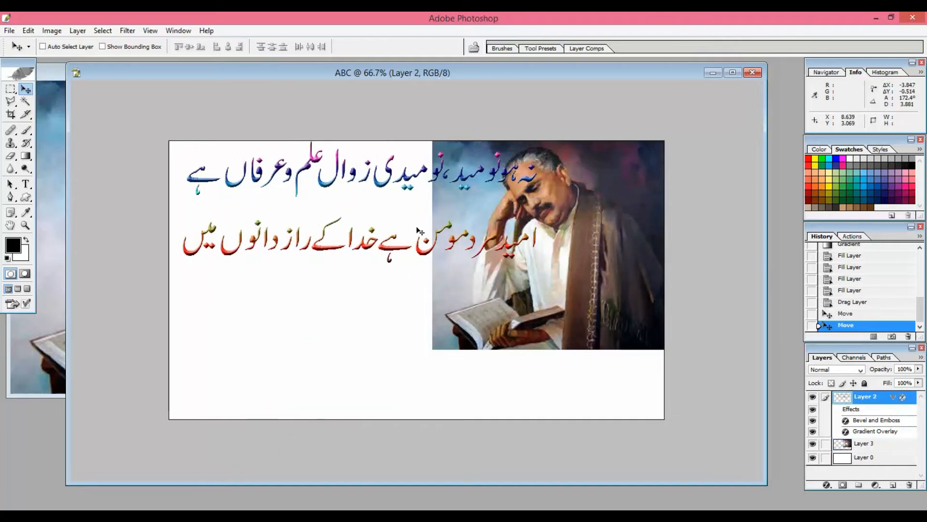
Step: Scale the painting proportionally to 58.5% and place it in the canvas's upper right corner beside the verse
right_click(487, 203)
click(495, 213)
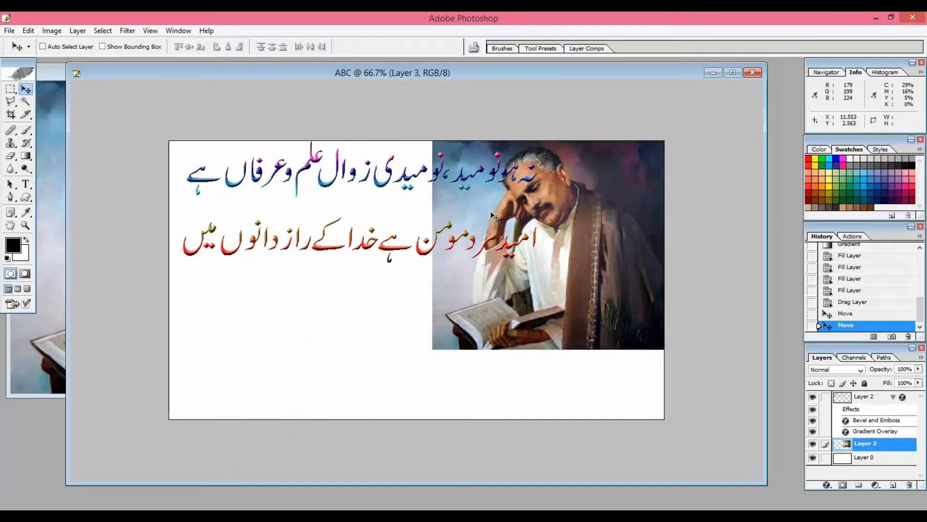
key(ctrl+t)
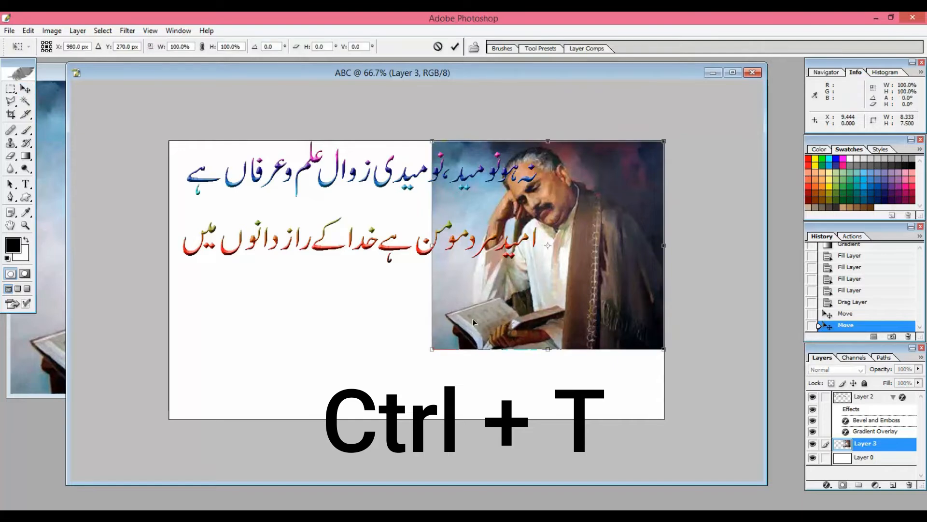
drag(432, 349, 528, 240)
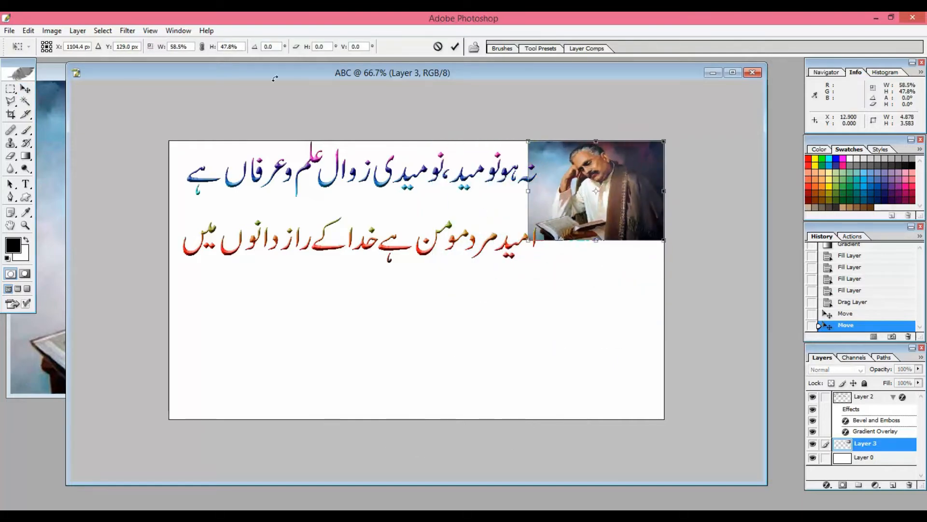
click(202, 47)
drag(578, 226, 595, 215)
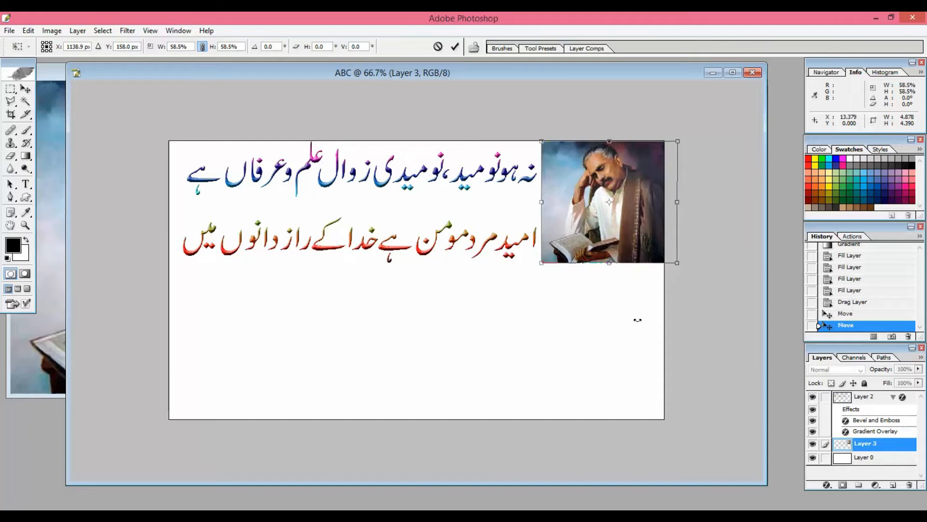
key(Return)
right_click(568, 217)
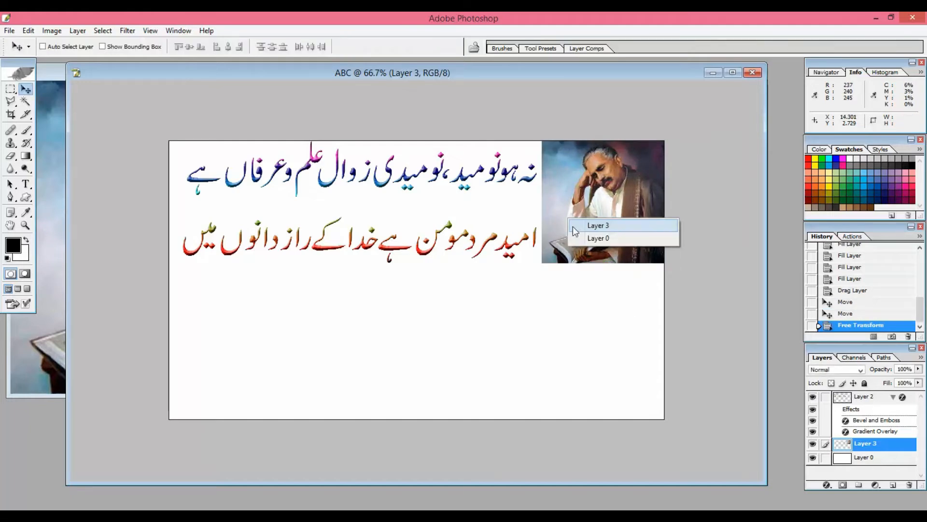
click(580, 222)
drag(576, 230, 585, 229)
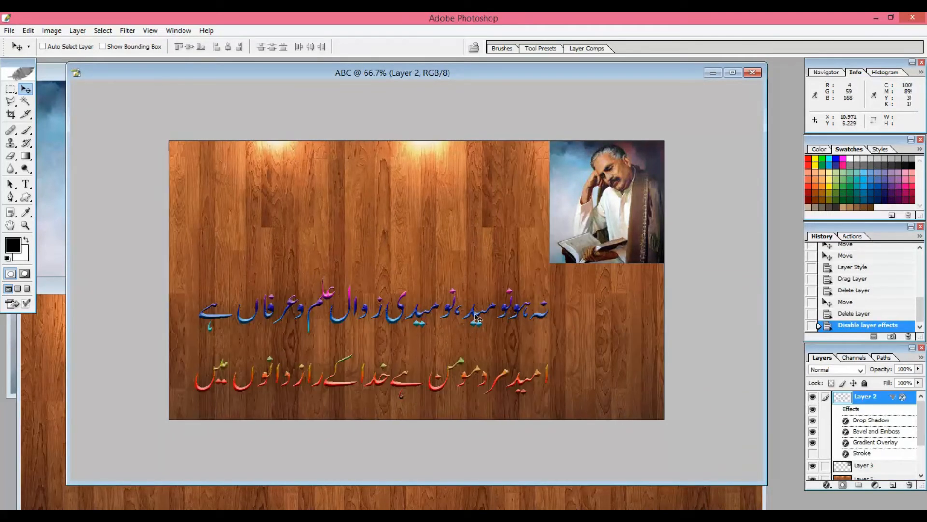
Step: Move the verse on the wood background up beside the painting
right_click(476, 312)
click(479, 316)
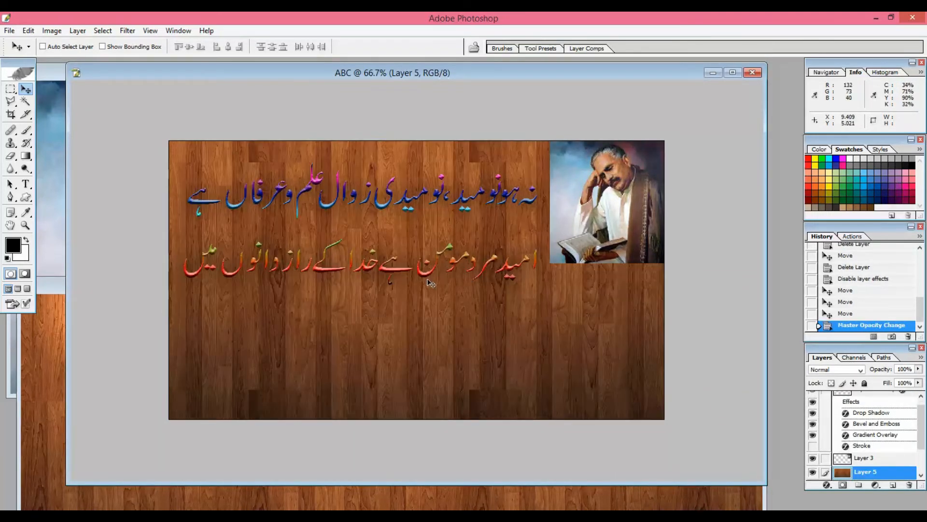
Step: Give the verse an outer glow with 100% opacity and 27 px size, and enable its white outside stroke
right_click(390, 271)
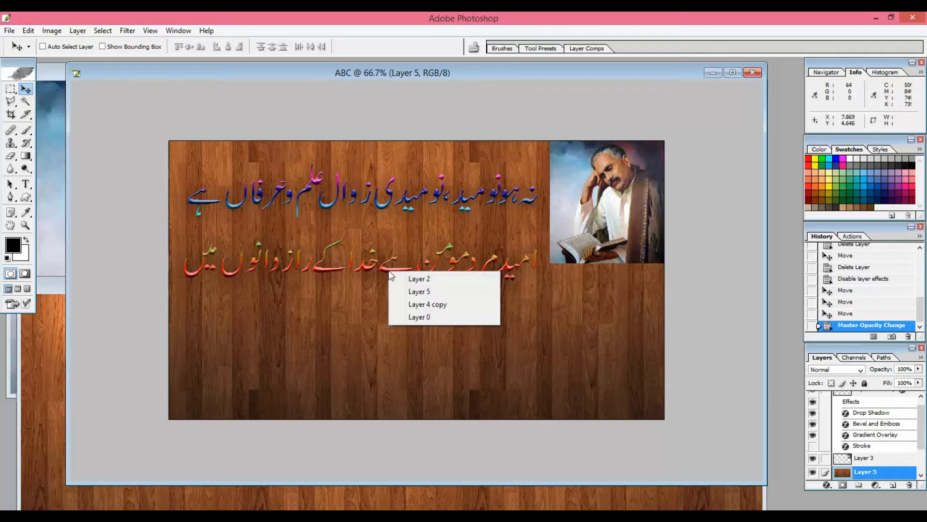
click(406, 277)
click(829, 485)
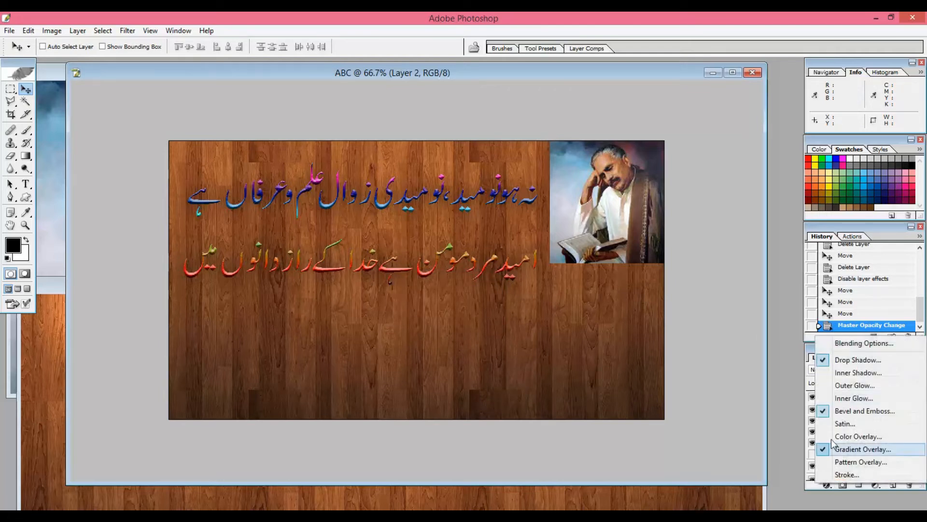
click(854, 385)
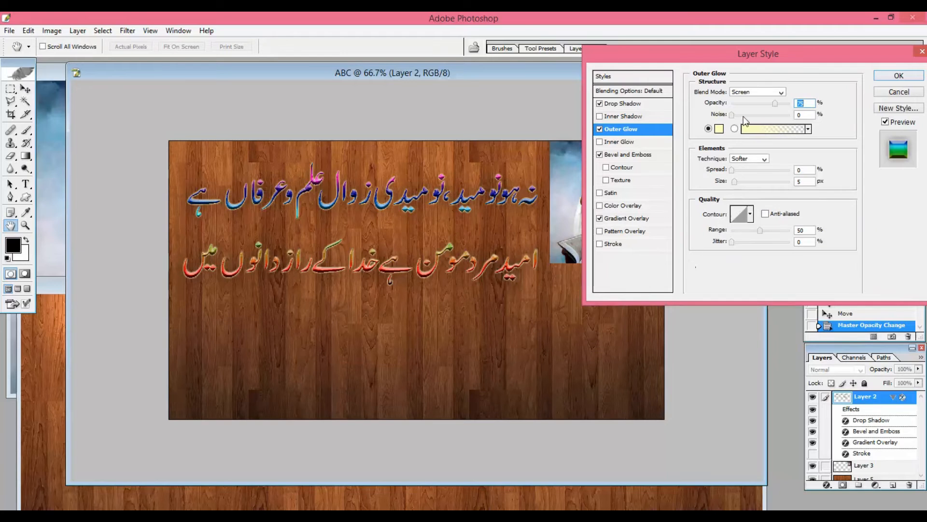
drag(785, 103, 794, 102)
drag(735, 182, 741, 181)
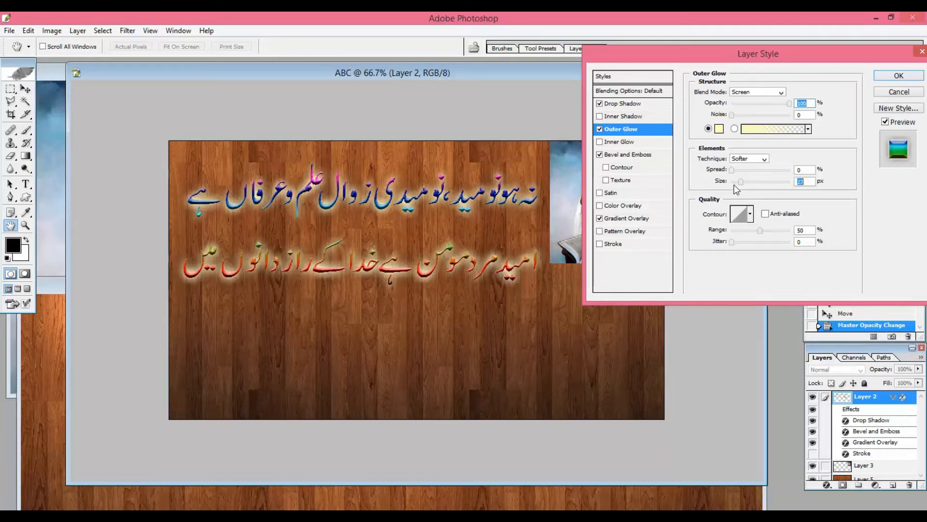
click(647, 243)
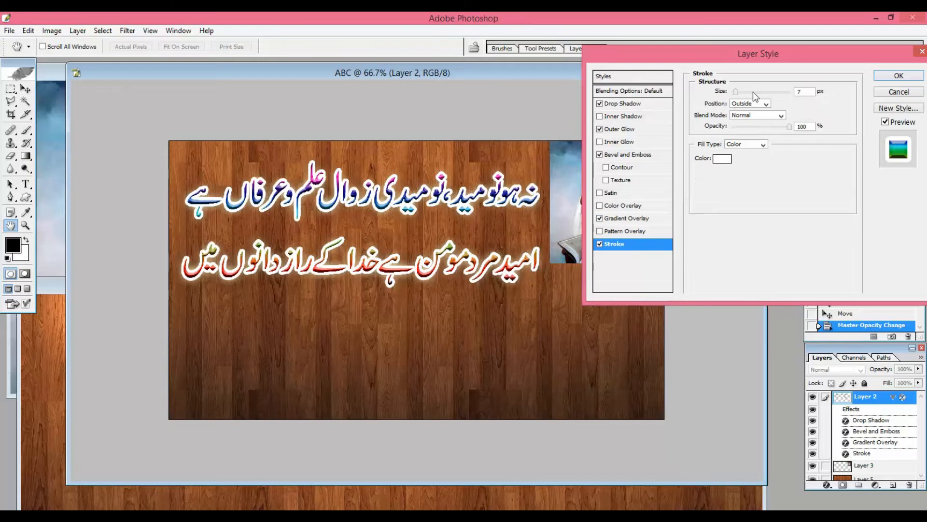
drag(737, 92, 736, 92)
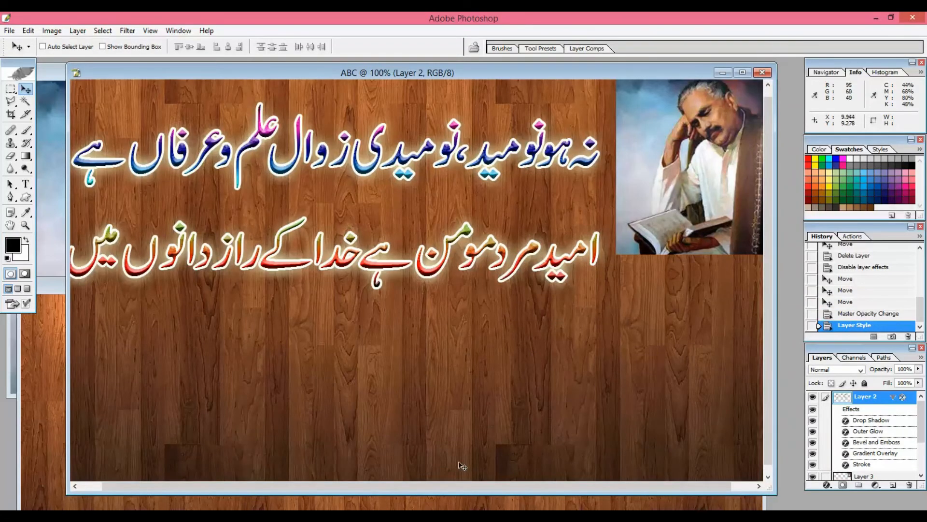
Step: Move the verse up near the canvas's upper edge and adjust the painting's position beside it
drag(460, 487, 406, 486)
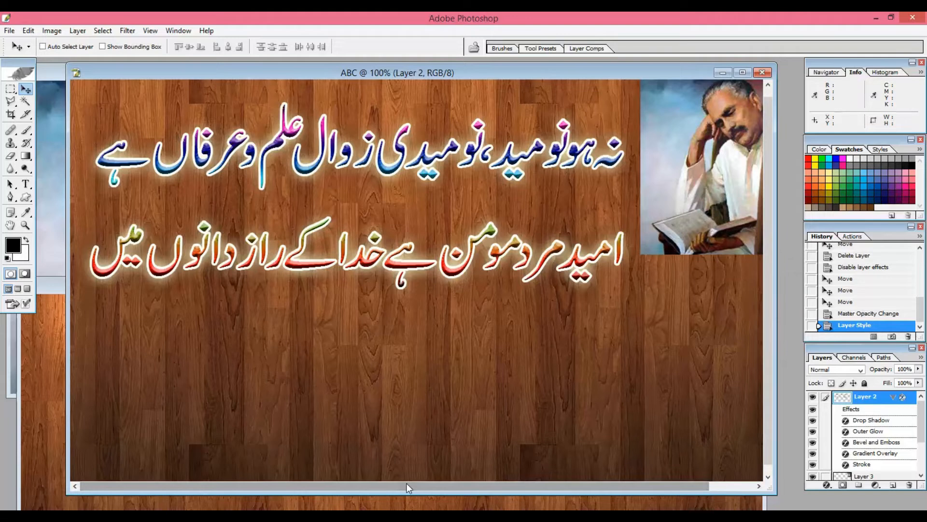
right_click(522, 167)
click(524, 168)
drag(524, 168, 523, 137)
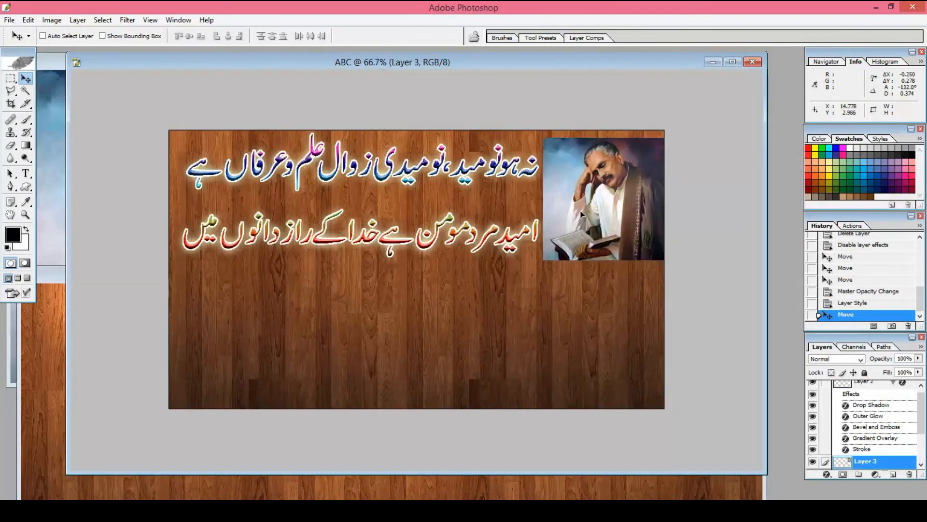
drag(581, 209, 584, 213)
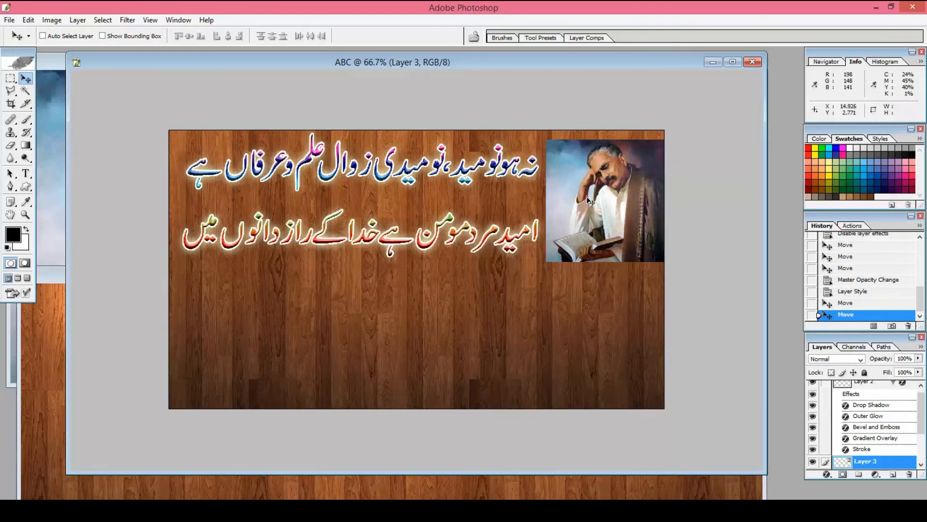
Step: Copy the visible part of the painting to a new layer with a rectangular selection and move the copy below the verse
key(m)
drag(535, 132, 660, 295)
key(ctrl+j)
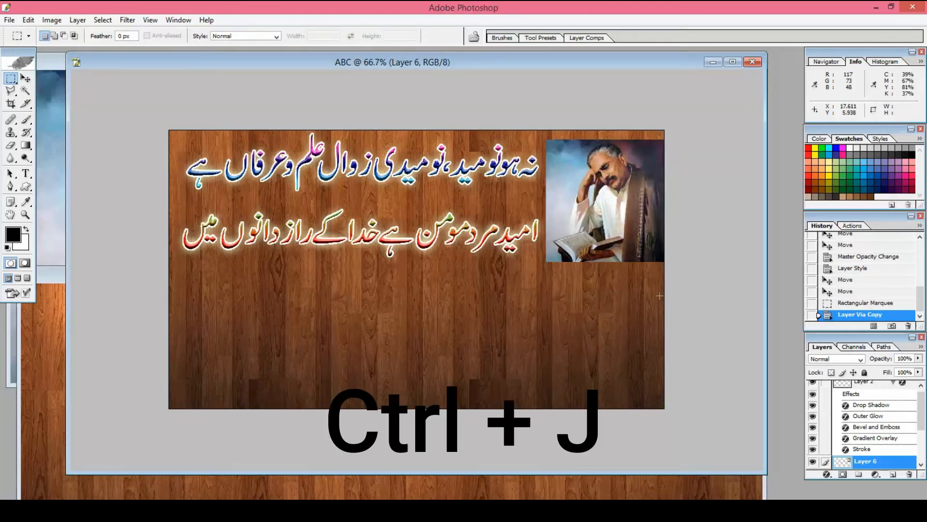
key(v)
drag(628, 241, 508, 343)
Step: Delete the original painting layer and move the trimmed copy into its place in the canvas's upper right corner
right_click(596, 220)
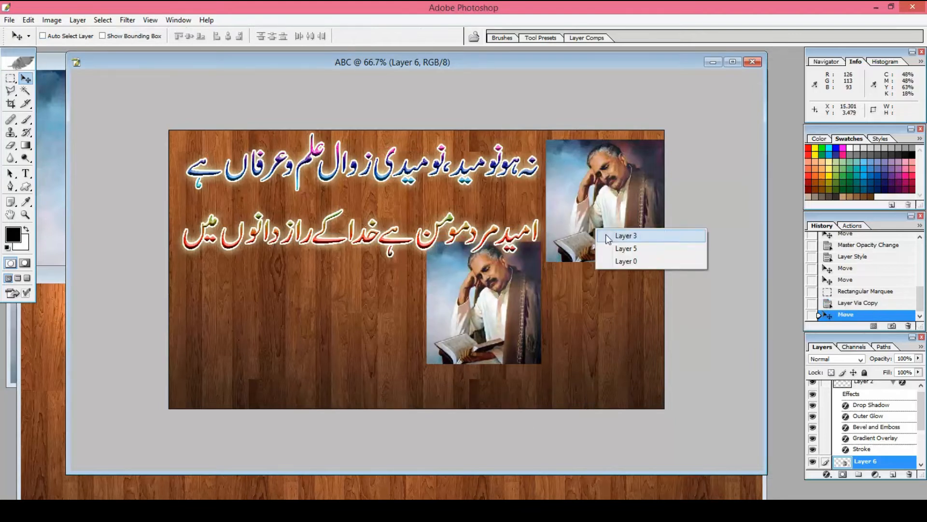
click(623, 259)
click(910, 476)
key(Return)
right_click(526, 321)
click(527, 324)
drag(491, 329, 598, 220)
Step: Brighten the painting using Levels with midtones 1.39 and white input 232, and shift it slightly down
key(ctrl+l)
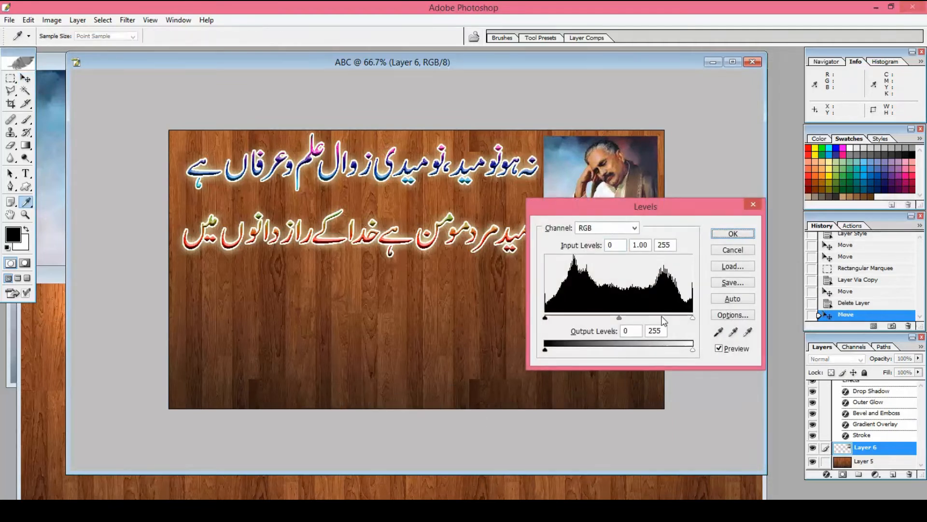
drag(692, 318, 680, 318)
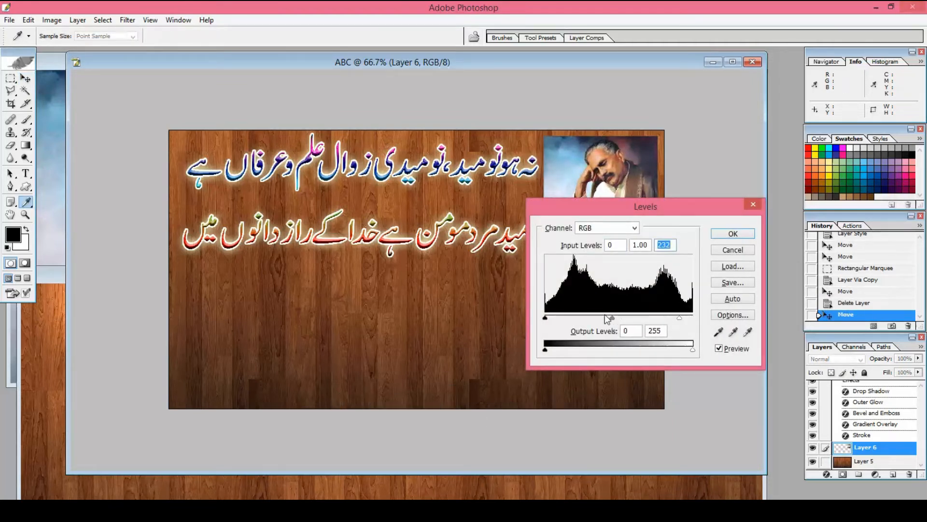
drag(600, 319, 598, 319)
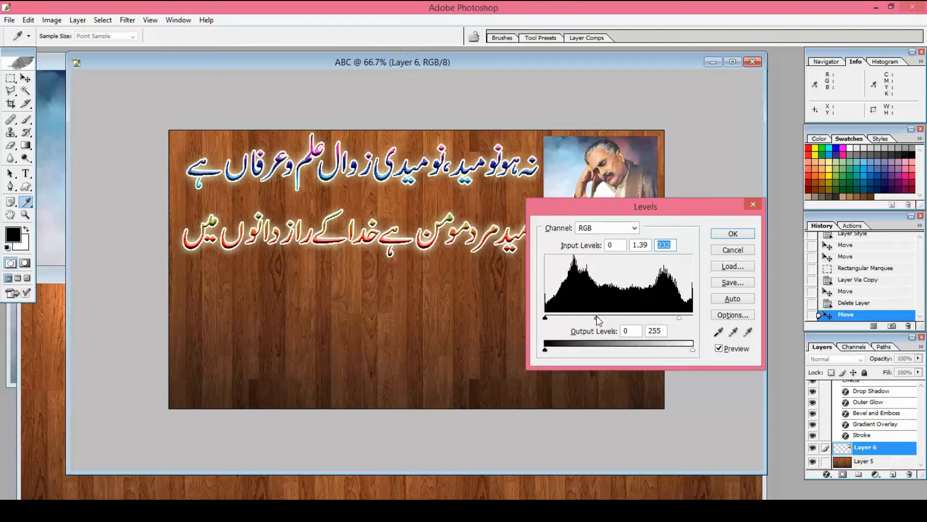
click(732, 233)
right_click(614, 208)
click(617, 214)
drag(618, 213, 619, 217)
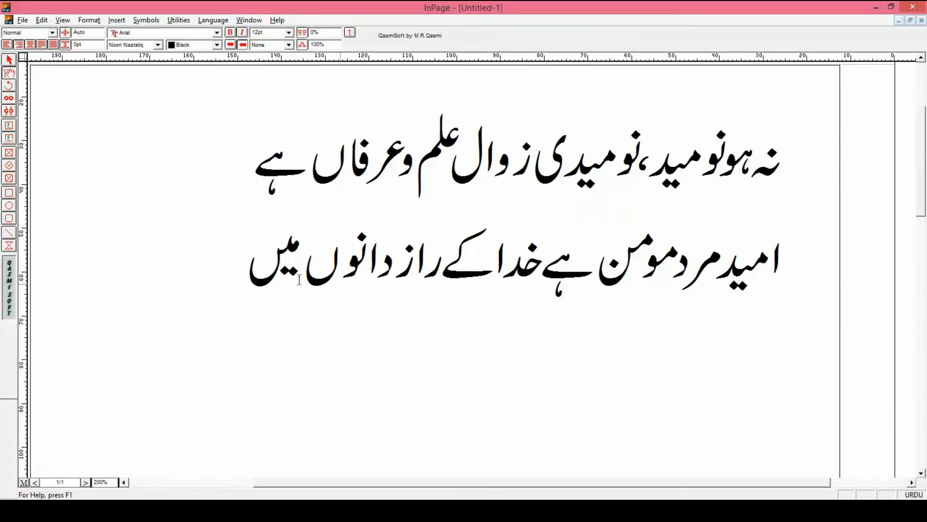
Step: Switch to InPage and replace both verse lines with the title "علامہ محمد اقبال کی شاعری"
key(shift+End)
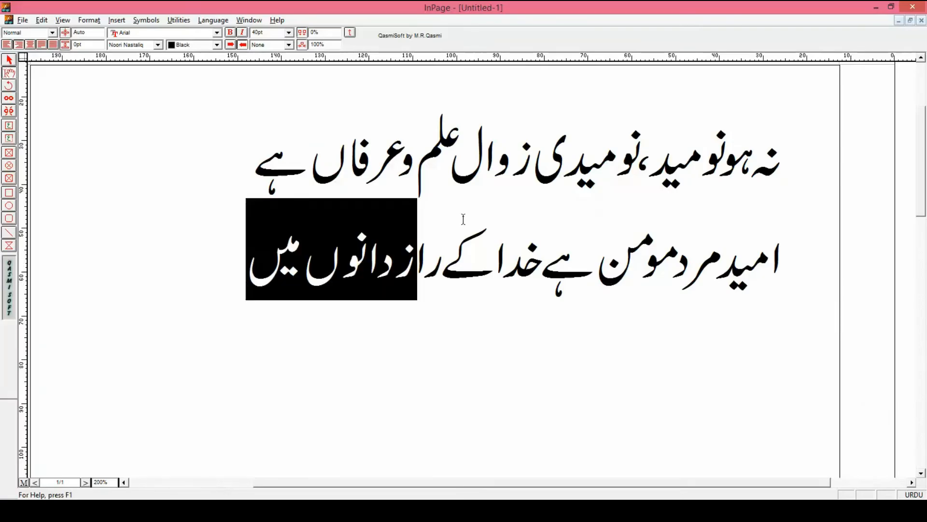
key(ctrl+a)
key(Delete)
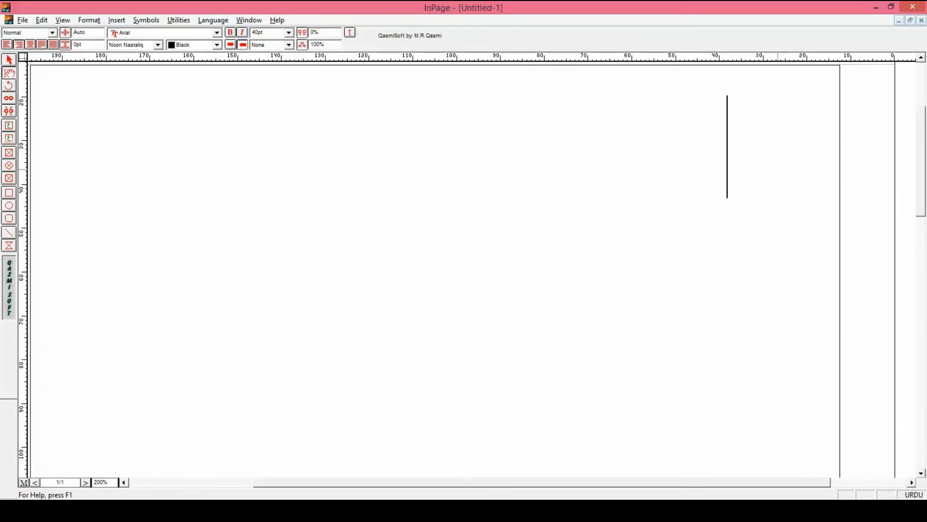
text(علامہ محمد اقبال کی شاعری)
Step: Set the whole title in the Bombay Black font
key(ctrl+a)
click(147, 46)
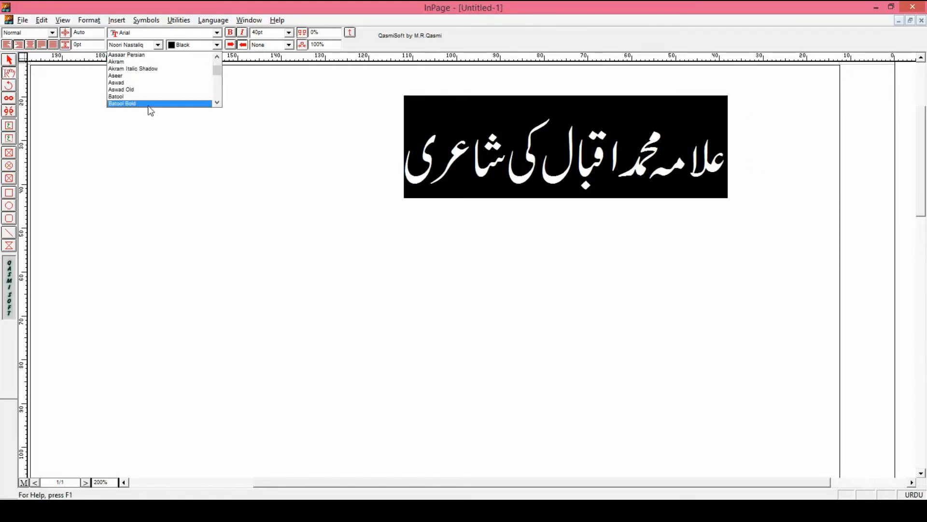
scroll(148, 96, down, 2)
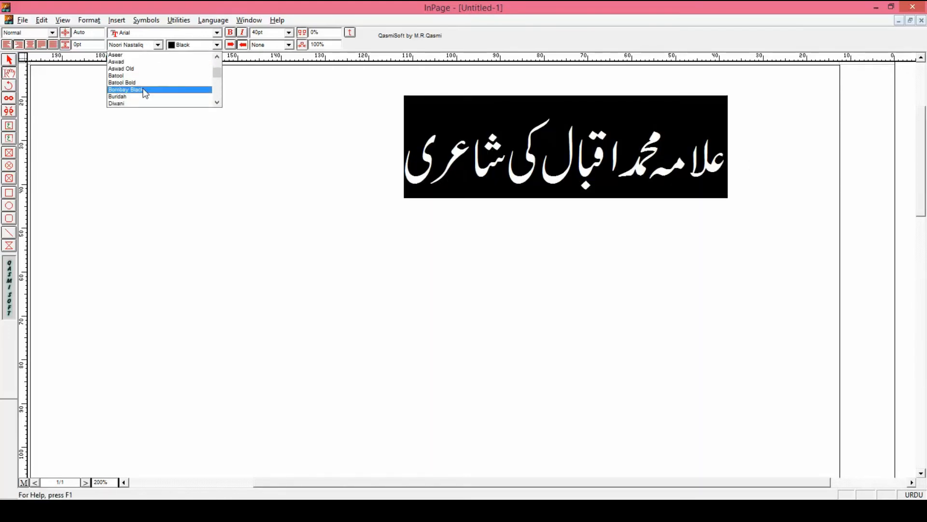
click(145, 89)
click(243, 224)
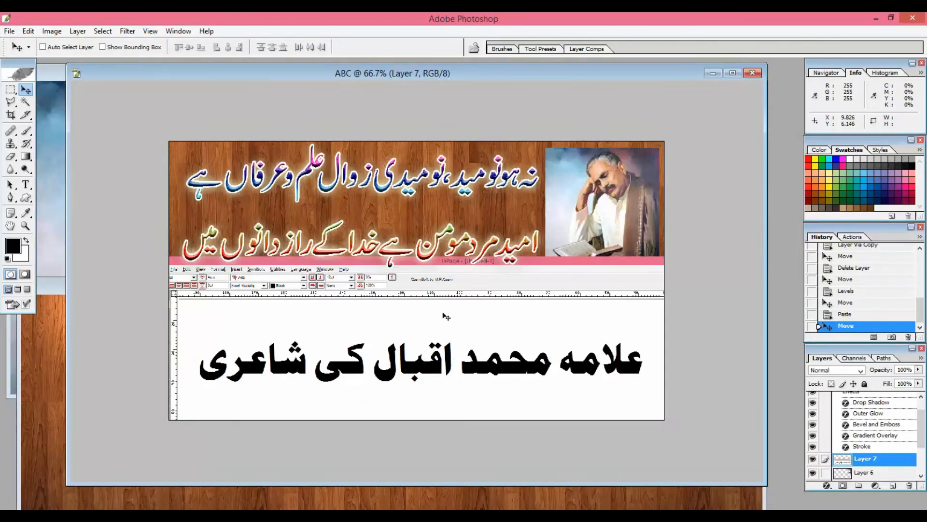
Step: Switch to Photoshop, target the pasted InPage screenshot layer and move it slightly up below the verse
right_click(443, 315)
click(454, 325)
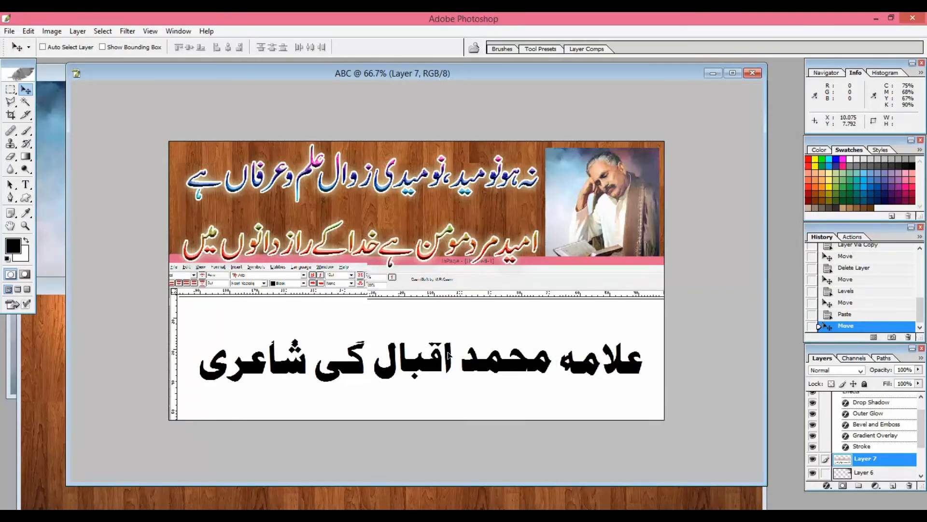
drag(448, 356, 448, 341)
Step: Copy the title area of the InPage screenshot to a new layer with a rectangular selection and delete the screenshot layer
click(11, 90)
drag(185, 306, 652, 392)
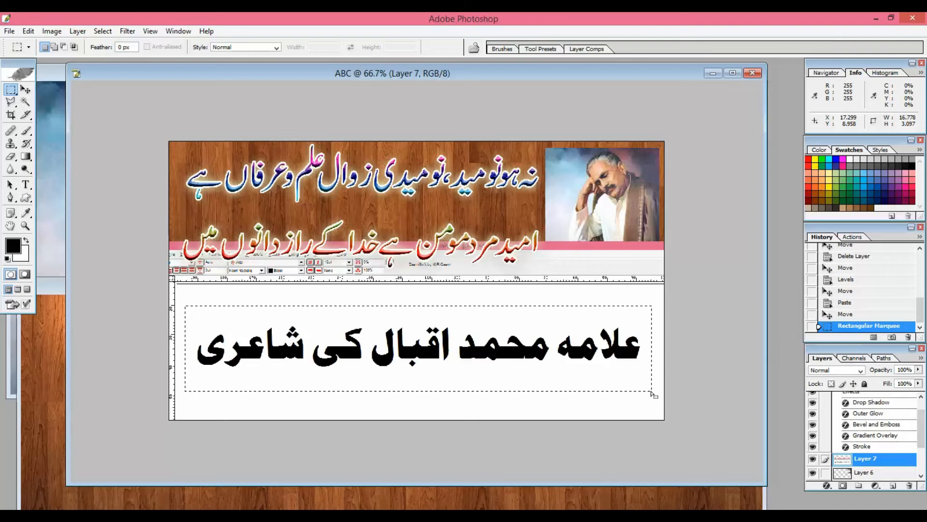
key(ctrl+j)
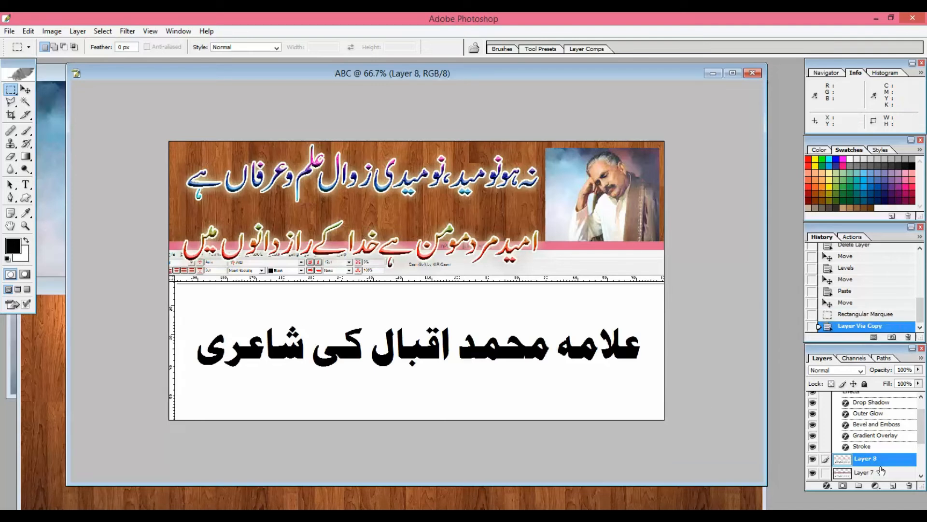
click(865, 471)
click(909, 486)
key(Return)
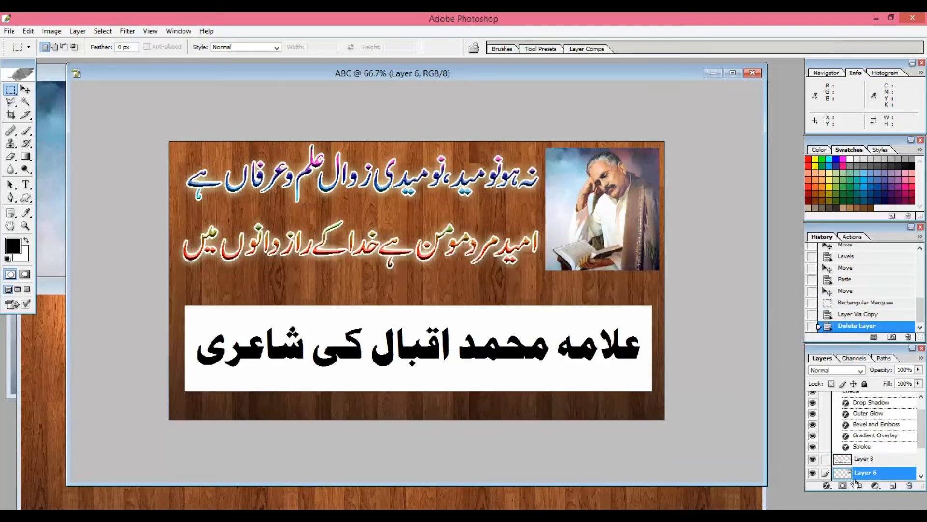
click(25, 102)
click(316, 326)
key(v)
Step: Remove the white background from the title layer using a Magic Wand selection, and clear the selection
right_click(317, 326)
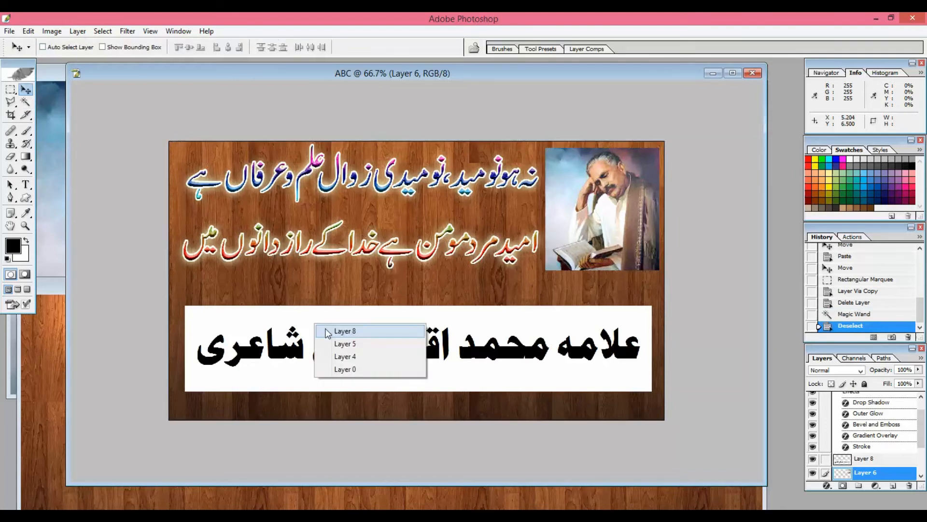
click(333, 329)
click(26, 102)
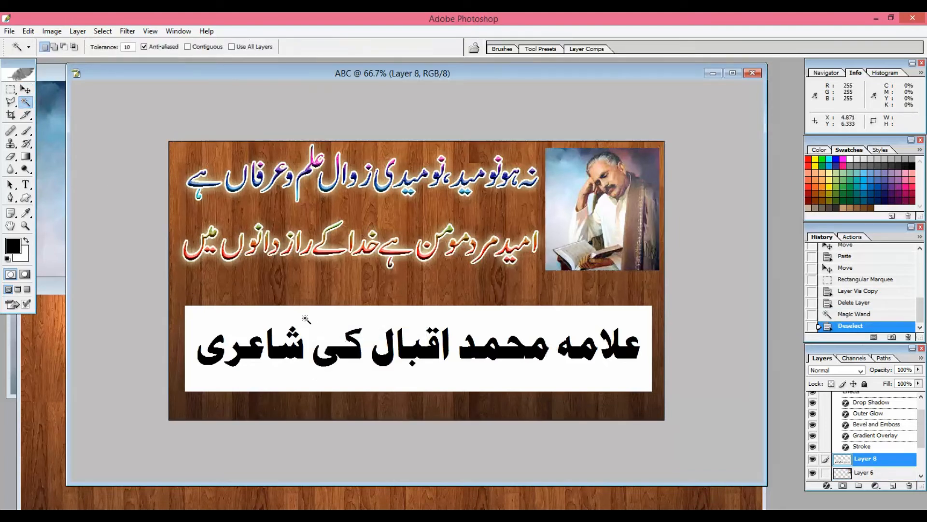
click(306, 318)
key(Delete)
key(ctrl+d)
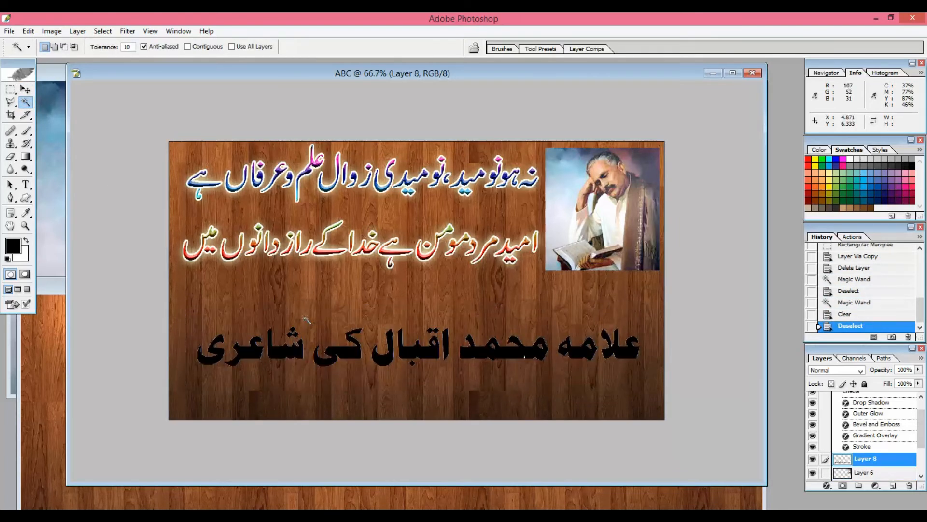
Step: Nudge the black title slightly down on the wood background below the verse
key(v)
right_click(480, 358)
click(495, 367)
drag(498, 351, 501, 356)
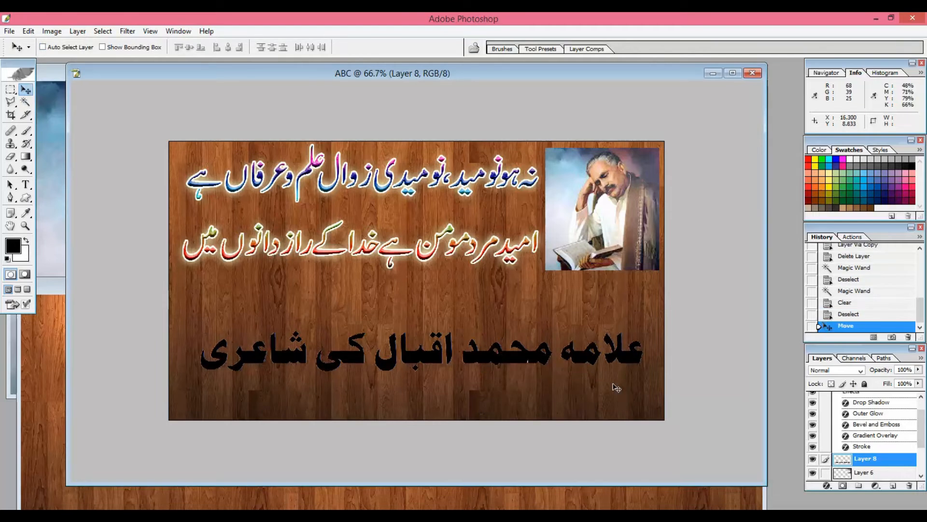
Step: Open the title layer's style settings and turn on Gradient Overlay instead of Color Overlay
click(827, 485)
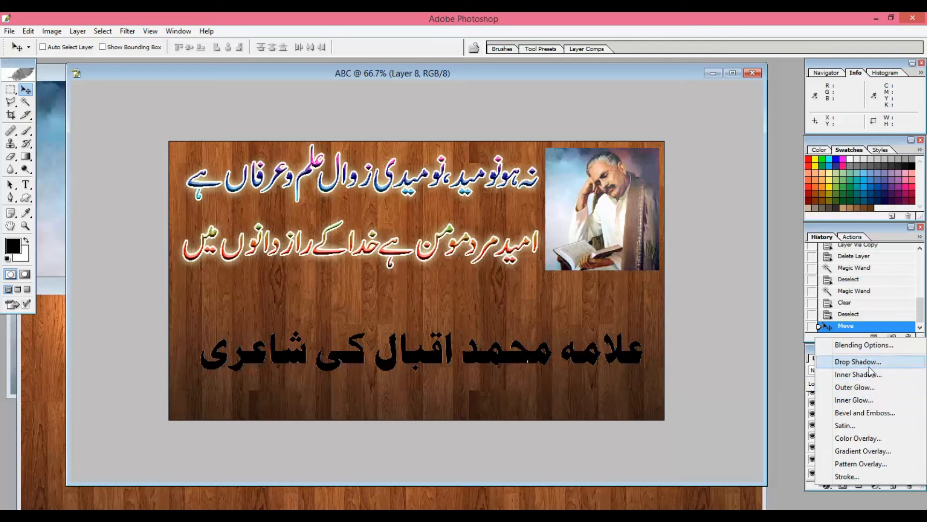
click(877, 438)
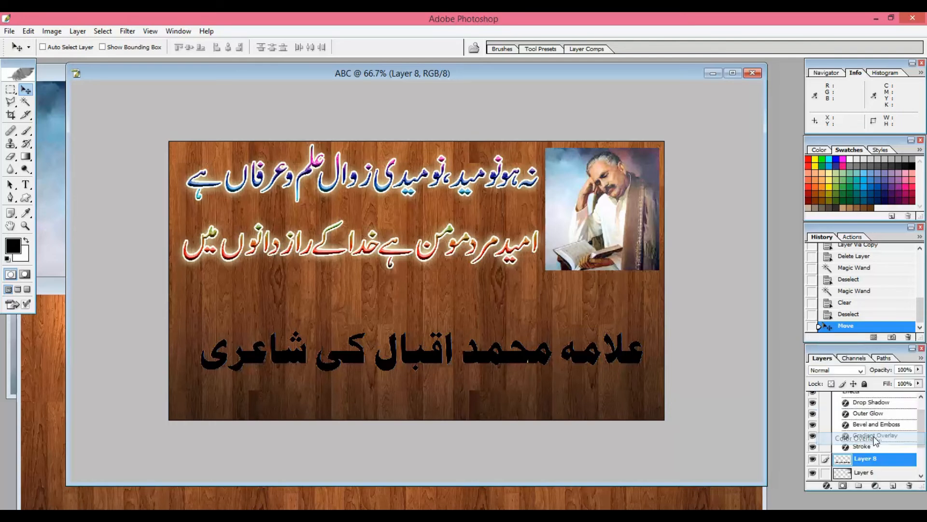
drag(803, 43, 423, 45)
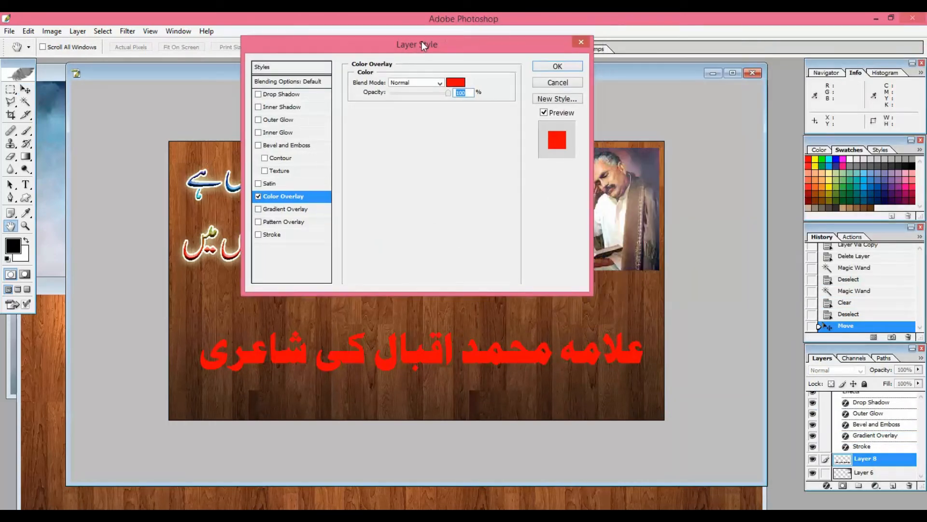
click(258, 196)
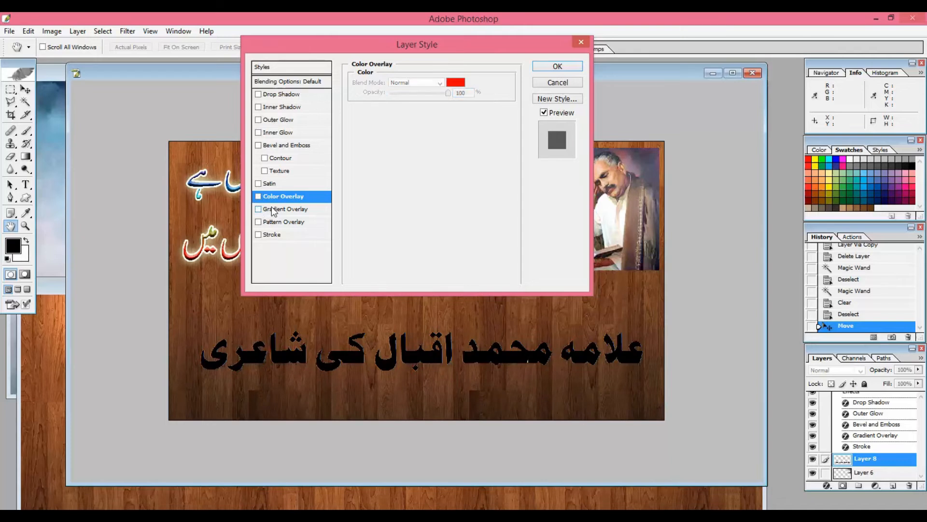
click(272, 209)
Step: Set the title gradient's start stop to light blue 6DCFF6 and its end stop to paler blue B6EAFF
click(414, 107)
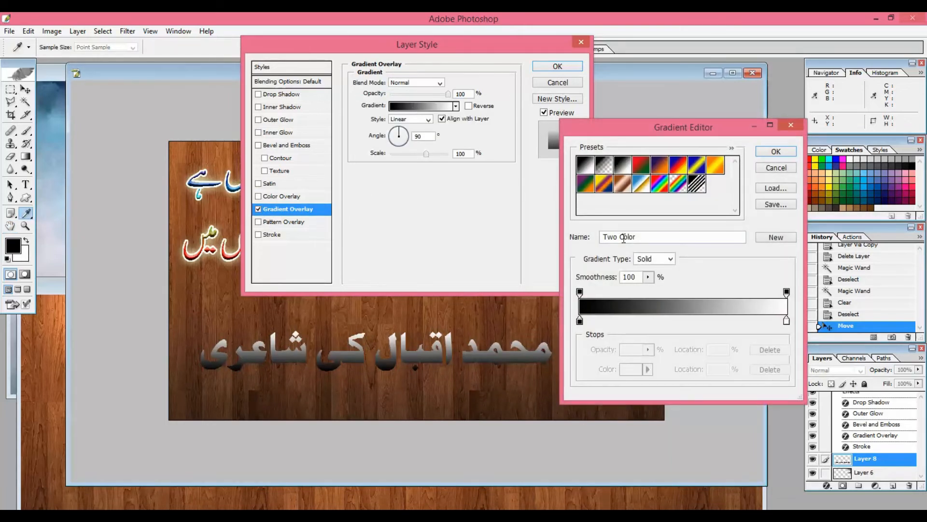
double_click(581, 321)
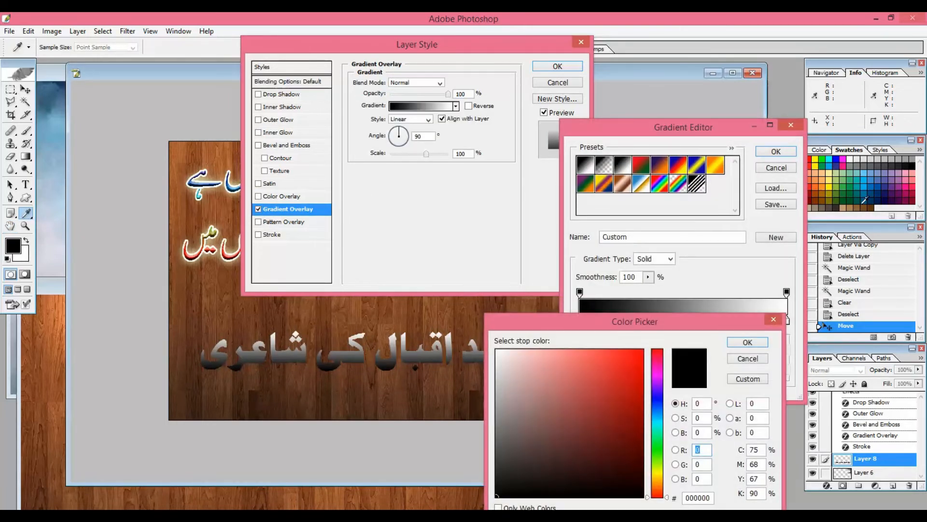
click(869, 171)
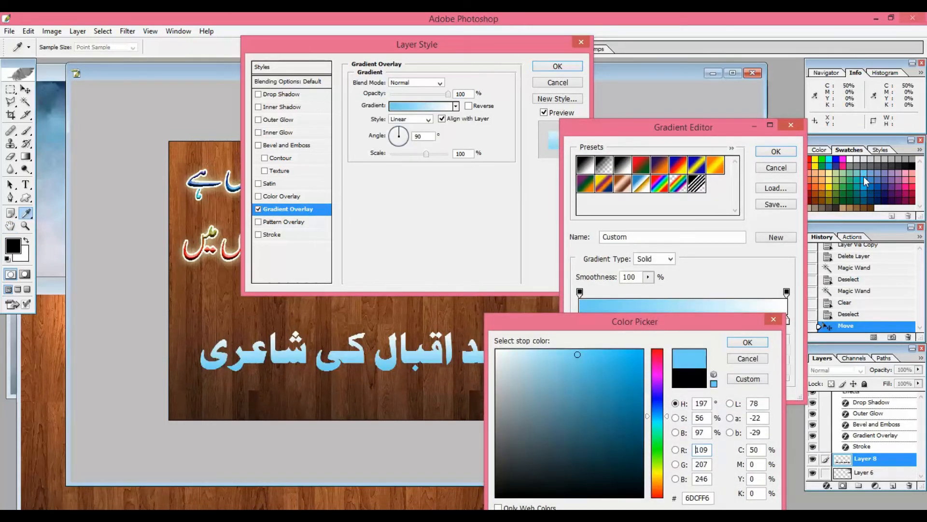
click(747, 342)
double_click(787, 319)
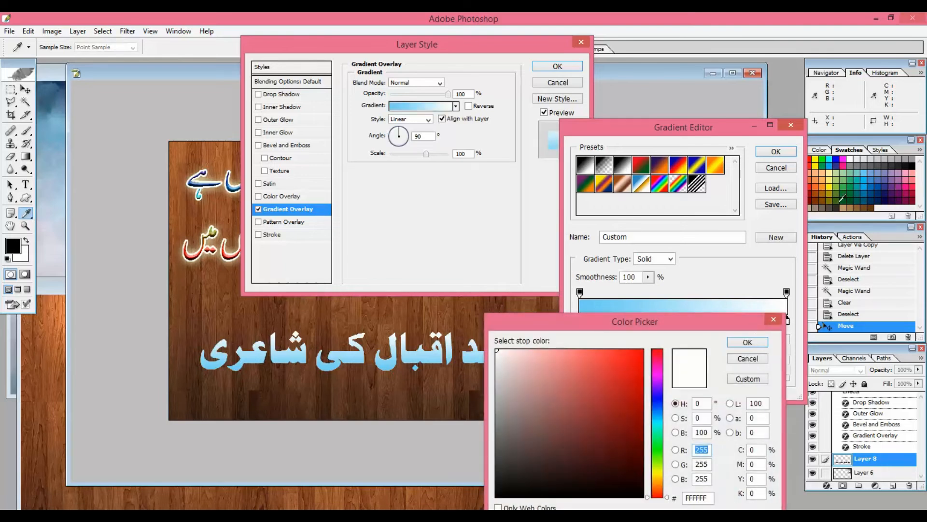
click(867, 176)
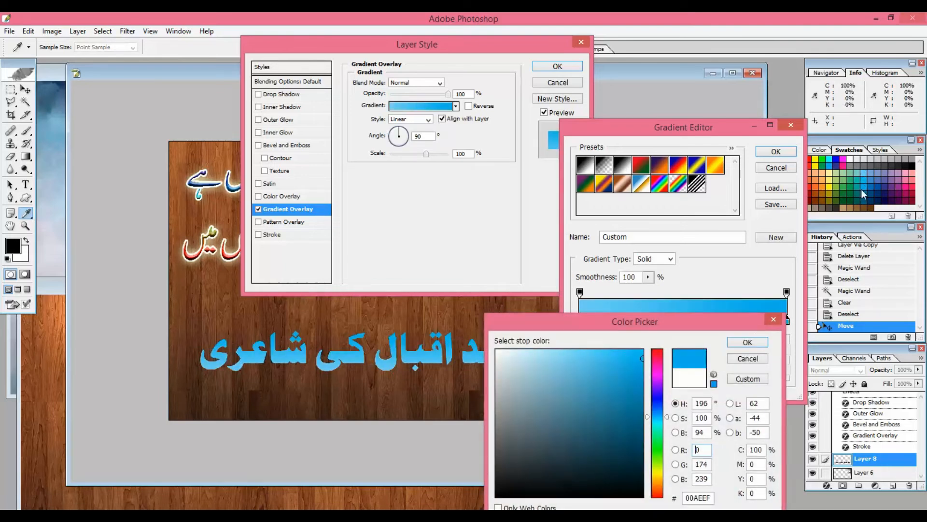
click(865, 173)
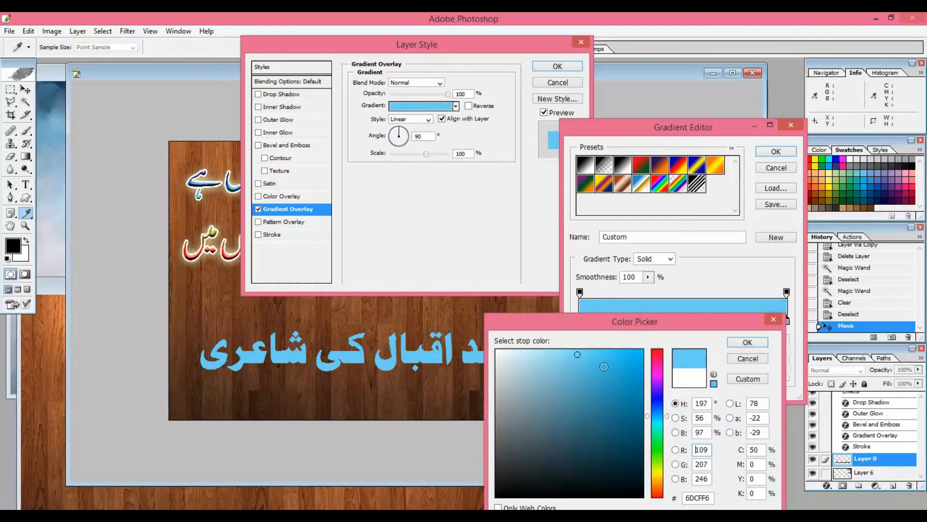
click(538, 349)
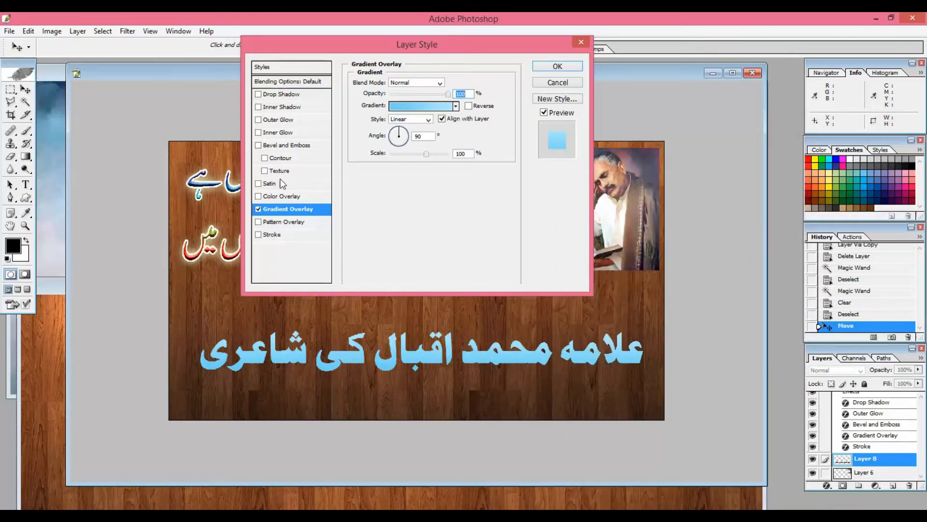
Step: Add a Pillow Emboss bevel to the title with Smooth technique, depth 131%, direction Down and size 5 px, and apply the layer style
click(277, 146)
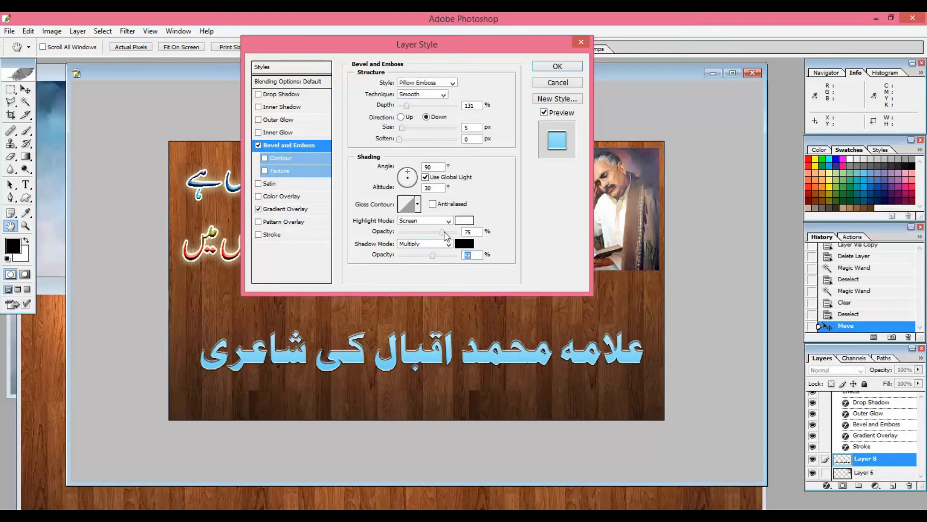
key(Return)
key(ctrl+plus)
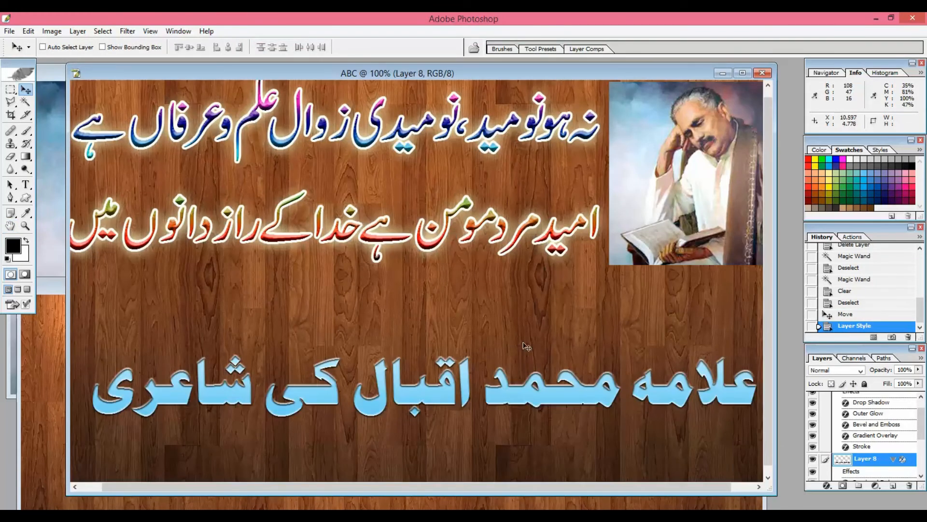
Step: Move the blue title up closer to the verse
right_click(442, 398)
click(455, 404)
drag(455, 405, 451, 379)
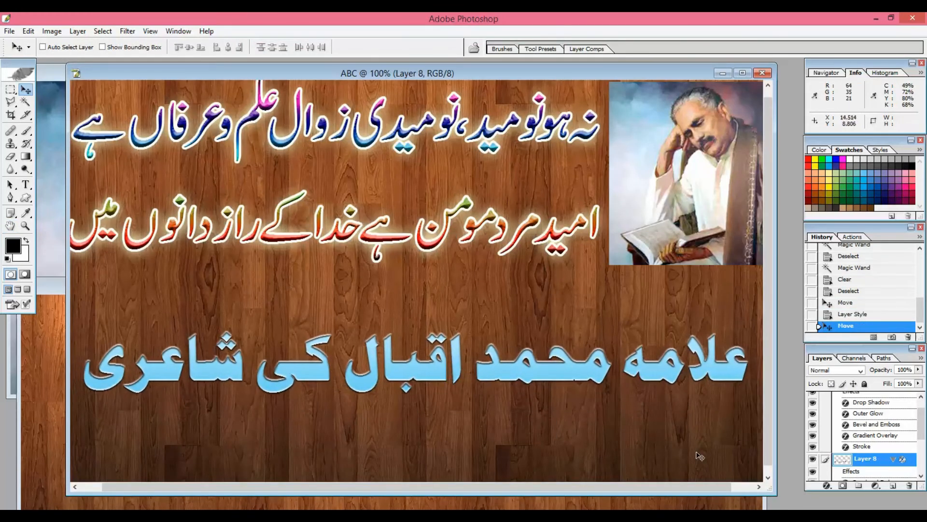
Step: Add a drop shadow to the title, offset to a distance of 21 px at an angle of 68°
click(827, 486)
click(792, 328)
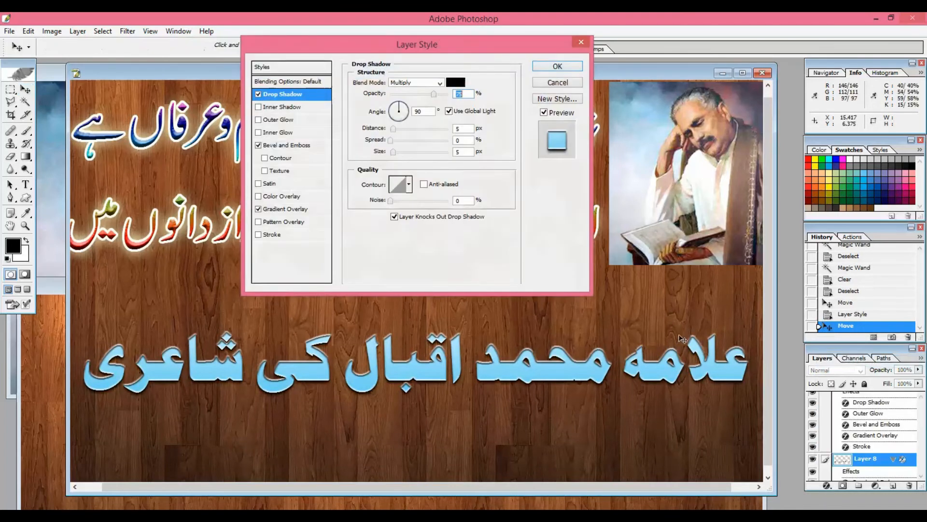
drag(537, 355, 535, 370)
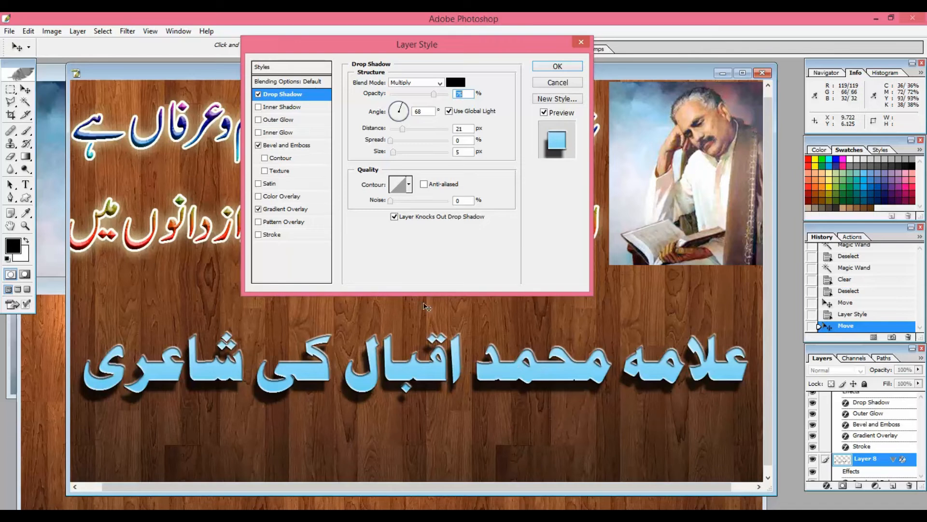
Step: Change the start stop of the title's gradient overlay to near-white blue EFFAFF
click(285, 209)
click(421, 106)
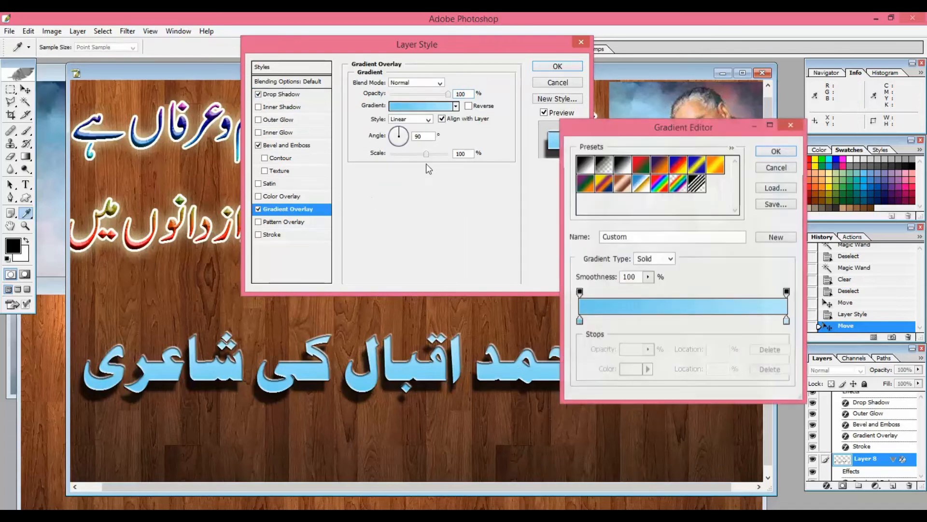
double_click(580, 323)
drag(573, 345, 506, 344)
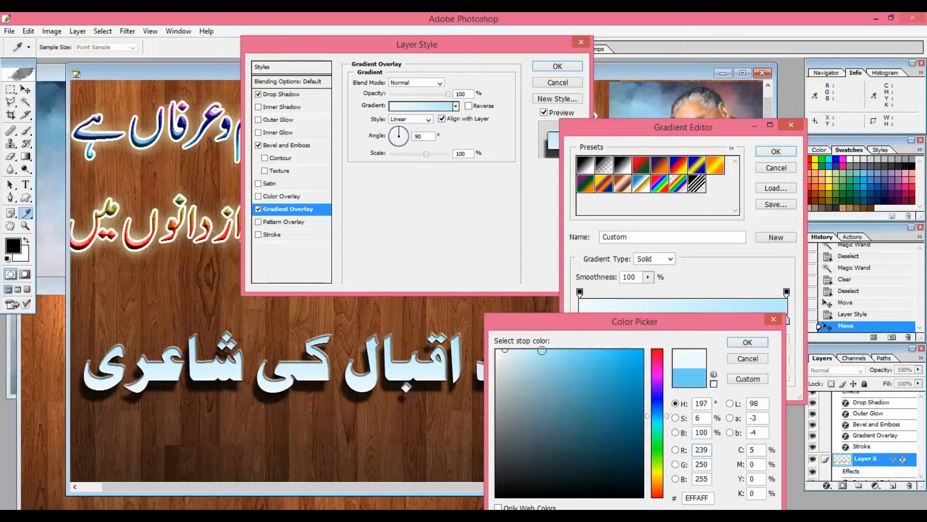
click(747, 343)
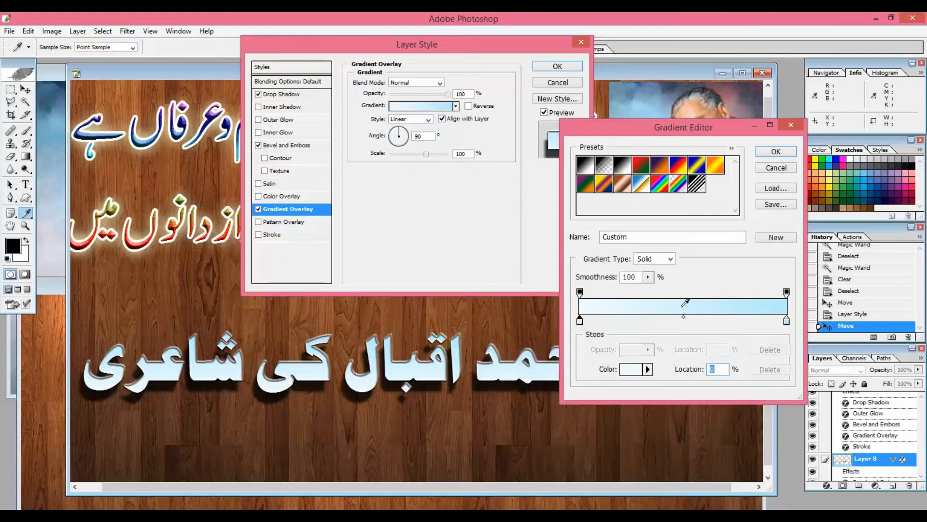
Step: Change the end stop of the title's gradient overlay to green 26C566
double_click(787, 322)
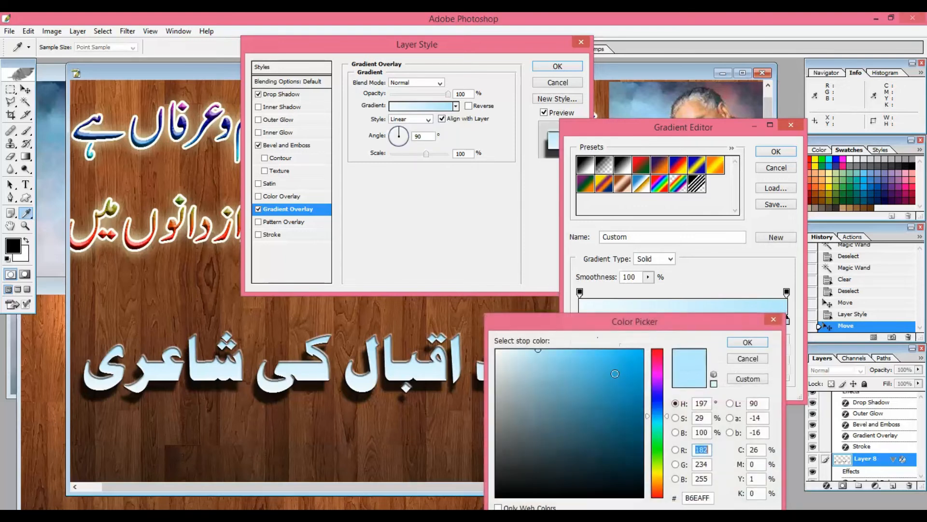
click(615, 383)
click(659, 437)
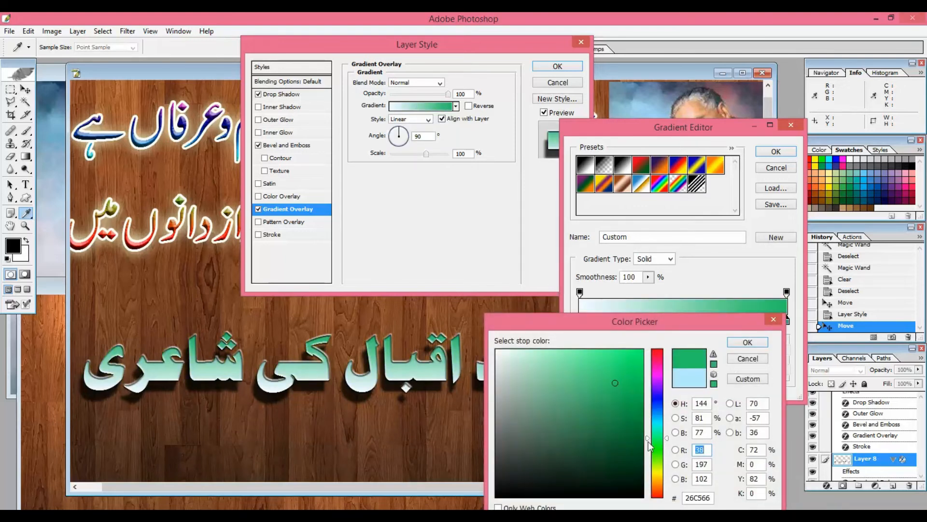
key(Return)
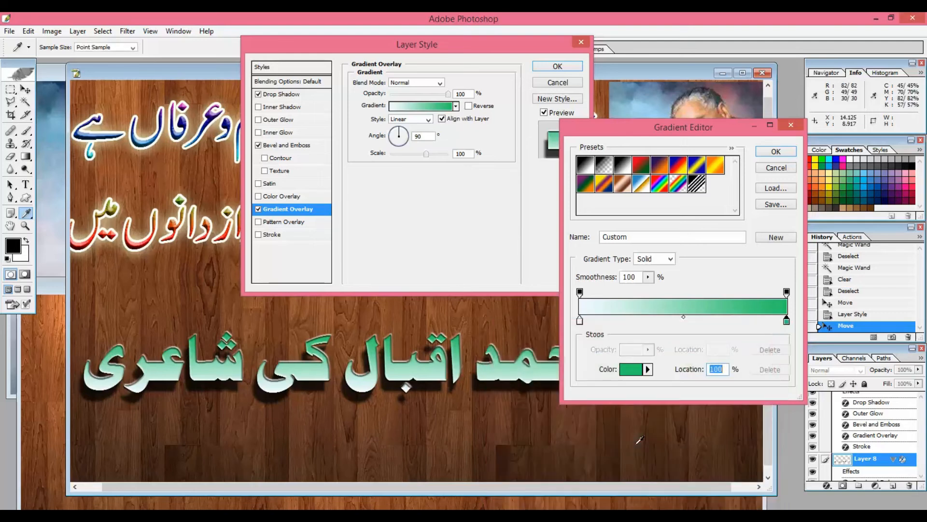
Step: Apply the edited gradient overlay to the title and nudge the title slightly lower on the banner
click(777, 151)
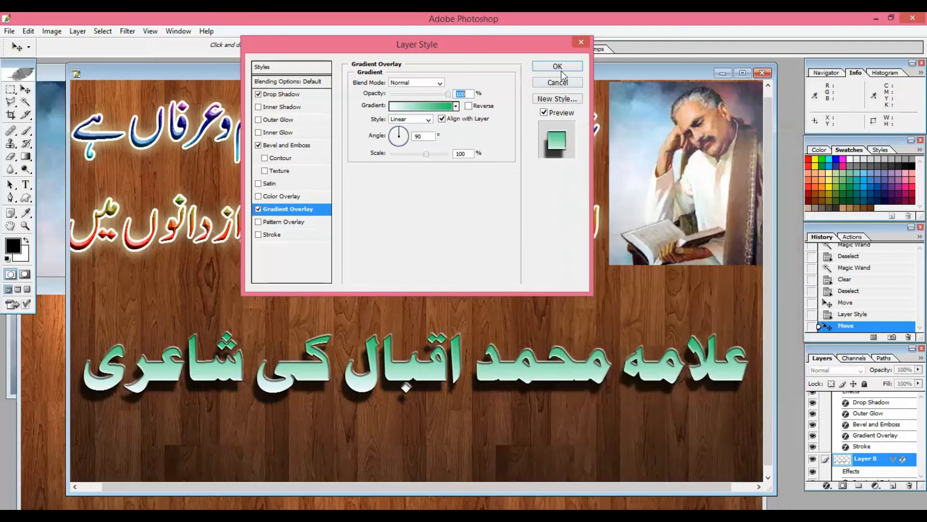
click(557, 66)
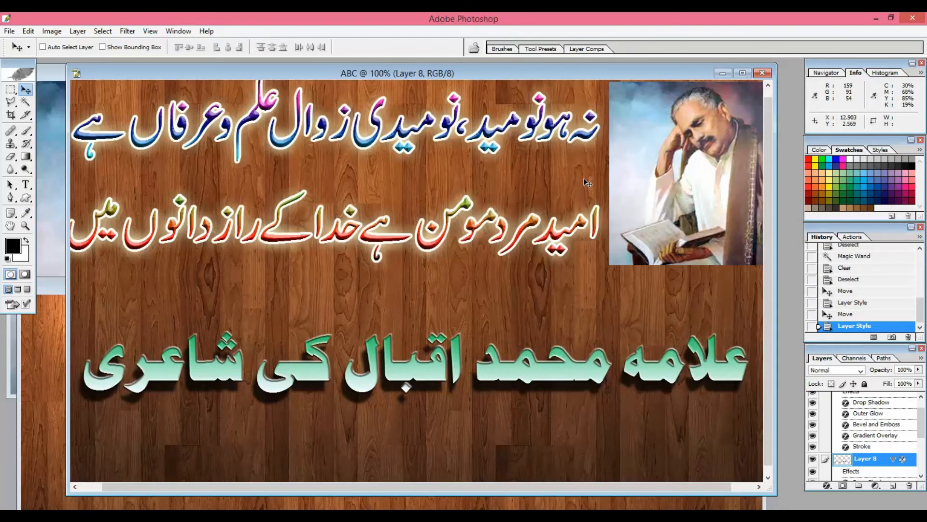
right_click(556, 373)
click(567, 380)
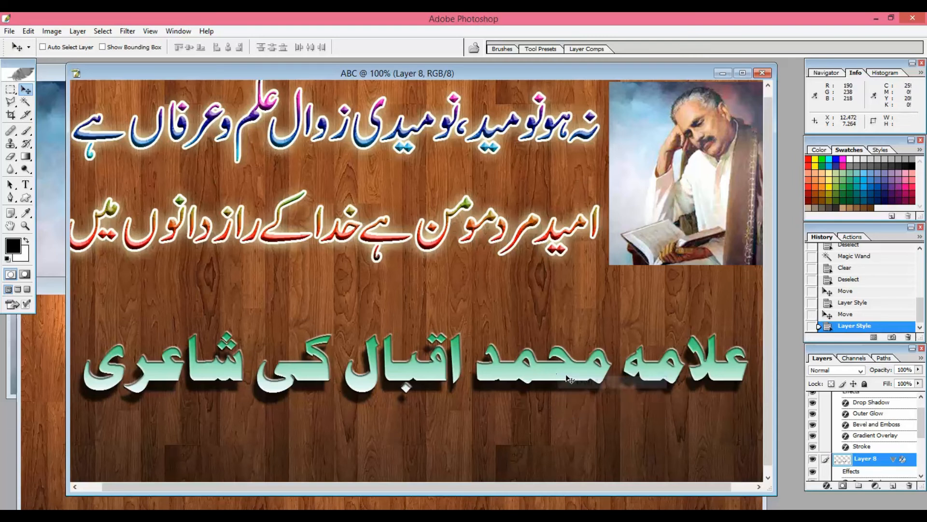
drag(566, 375, 566, 384)
key(ctrl+minus)
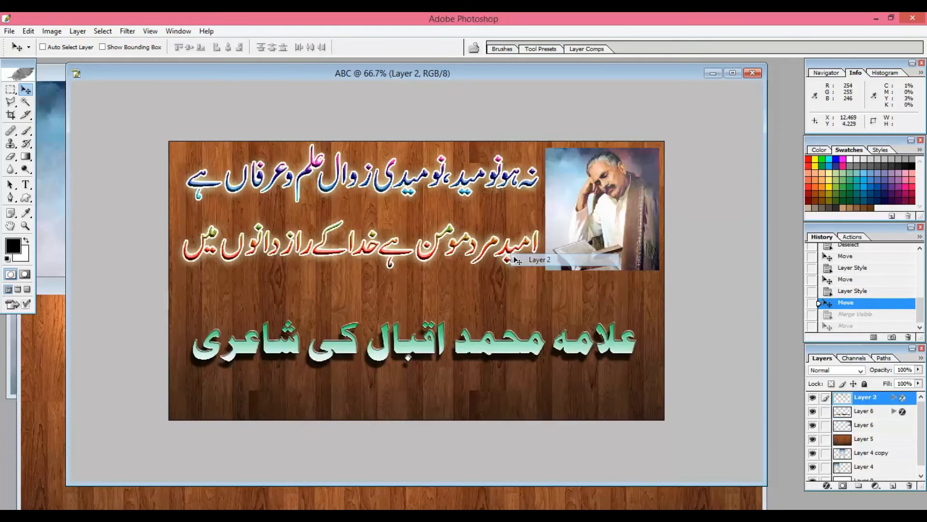
Step: Move the two-line verse and the Allama Iqbal picture down a little, leaving more wood background above them
drag(502, 259, 503, 264)
right_click(580, 232)
click(610, 240)
drag(578, 255, 578, 271)
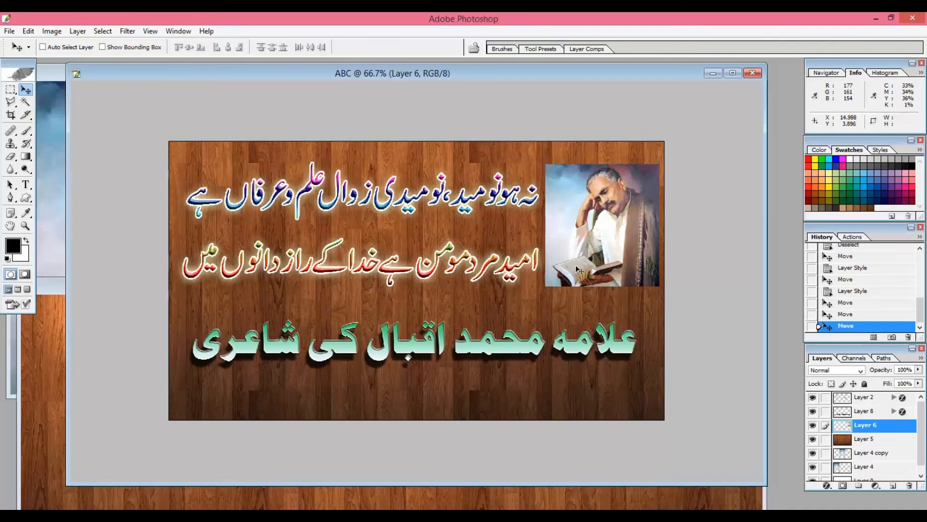
Step: Move the green title slightly down to widen the gap below the verse
right_click(566, 342)
right_click(575, 347)
click(584, 354)
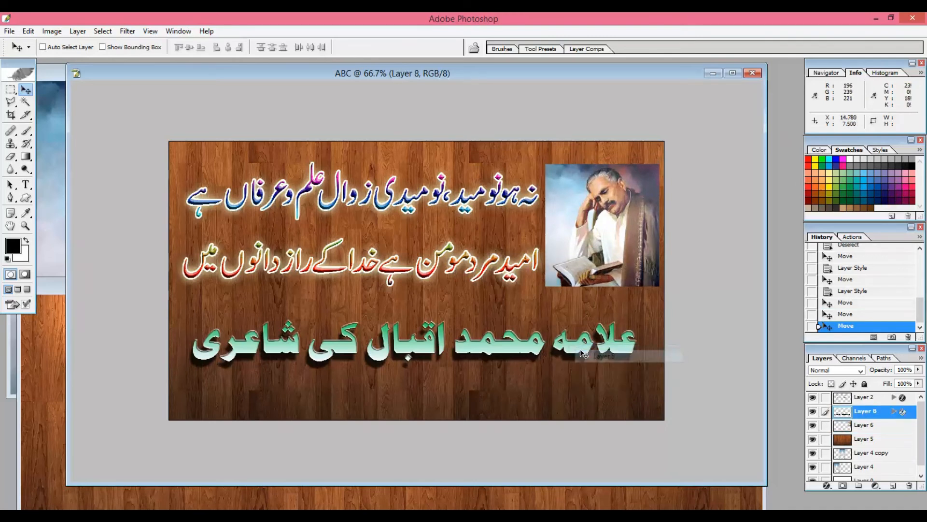
drag(583, 354, 581, 368)
drag(581, 368, 581, 364)
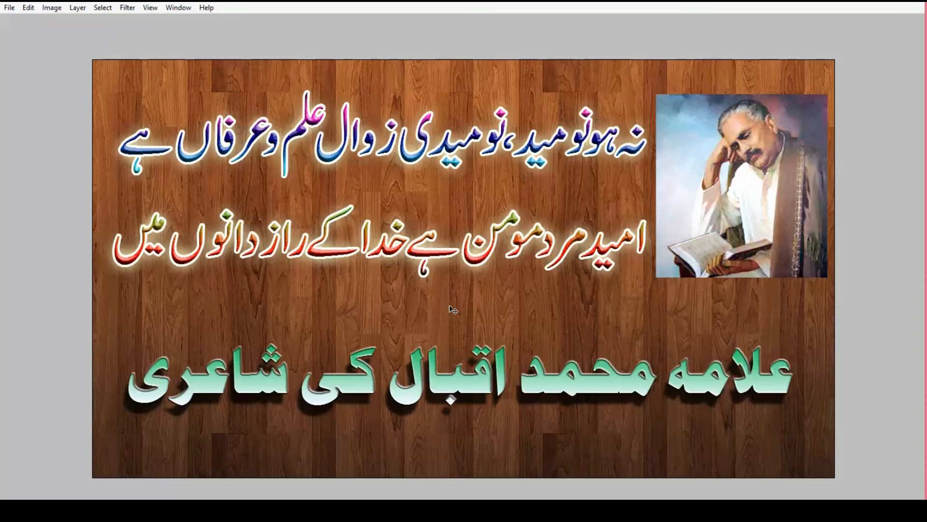
Step: Leave the full-screen preview for the standard window view and merge all visible layers into one
key(Tab)
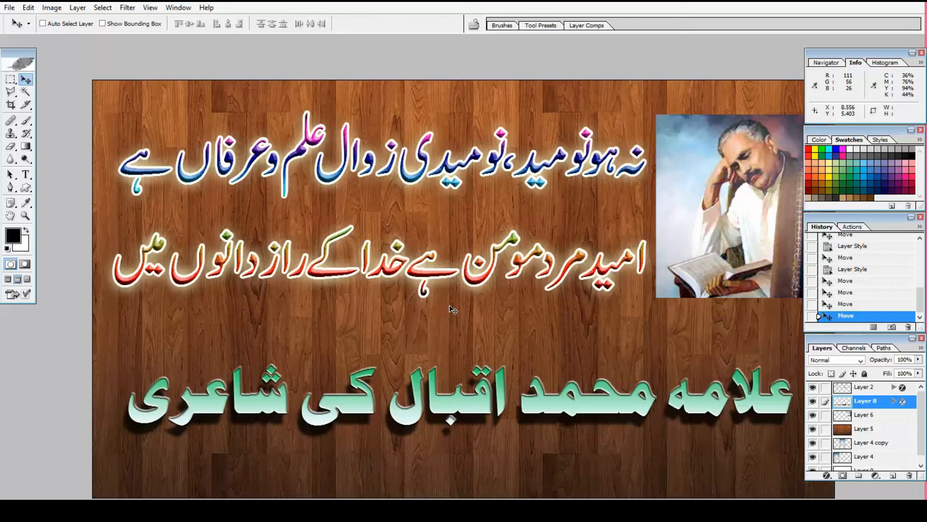
key(f)
key(f)
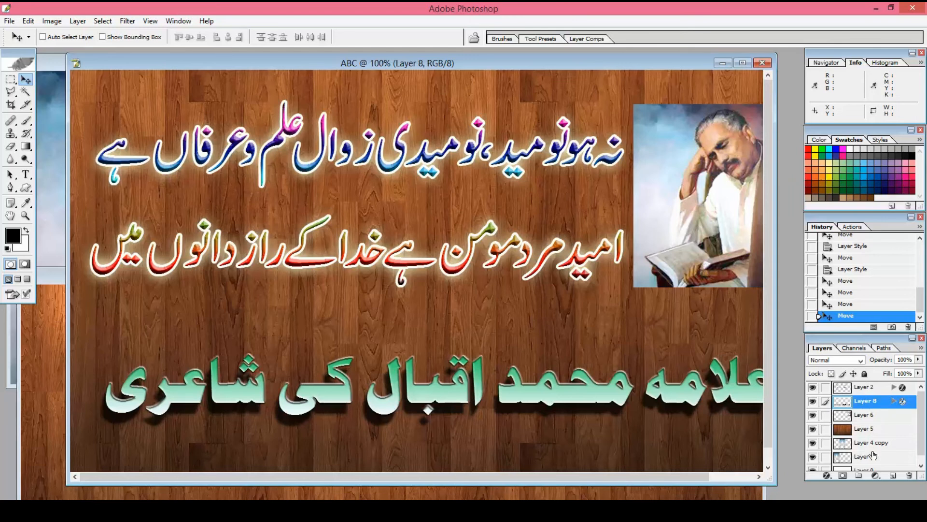
key(ctrl+shift+e)
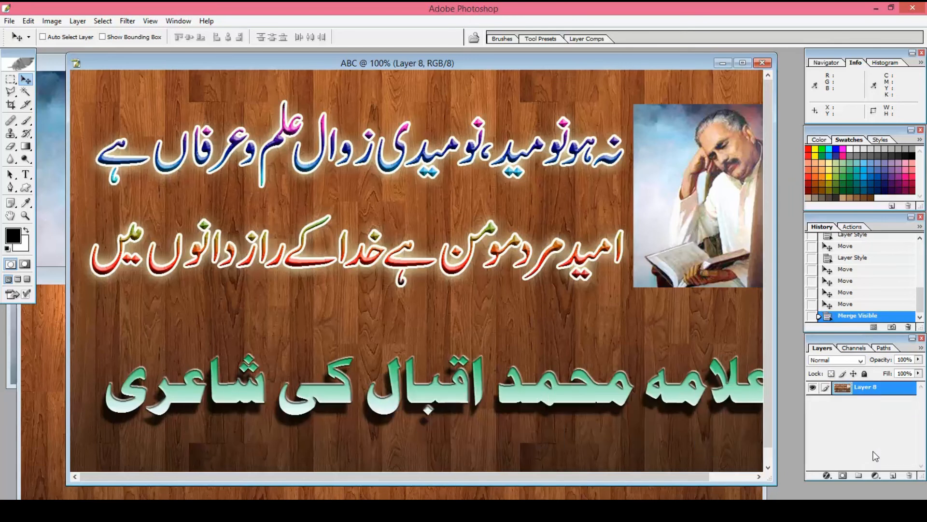
Step: Start saving a copy of the banner and create a new folder named Banner inside the Desktop's JJ folder as its location
key(ctrl+shift+s)
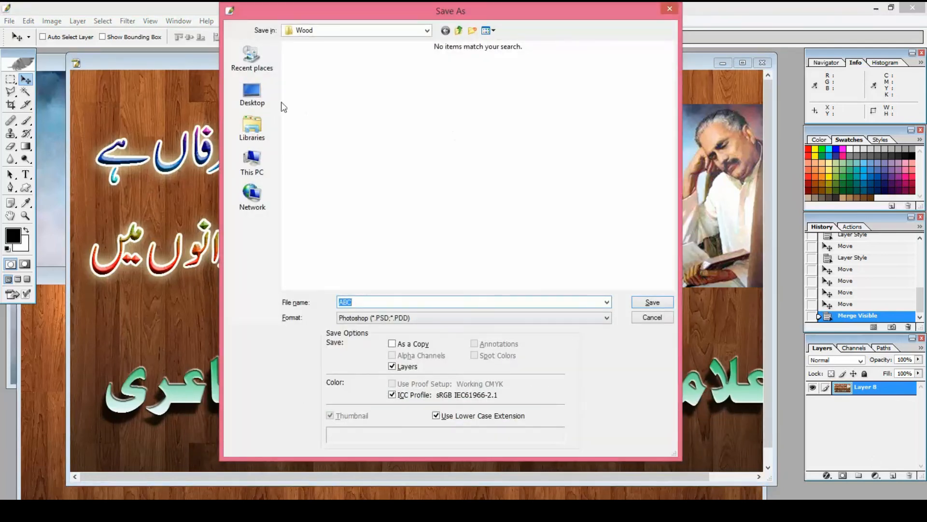
click(252, 93)
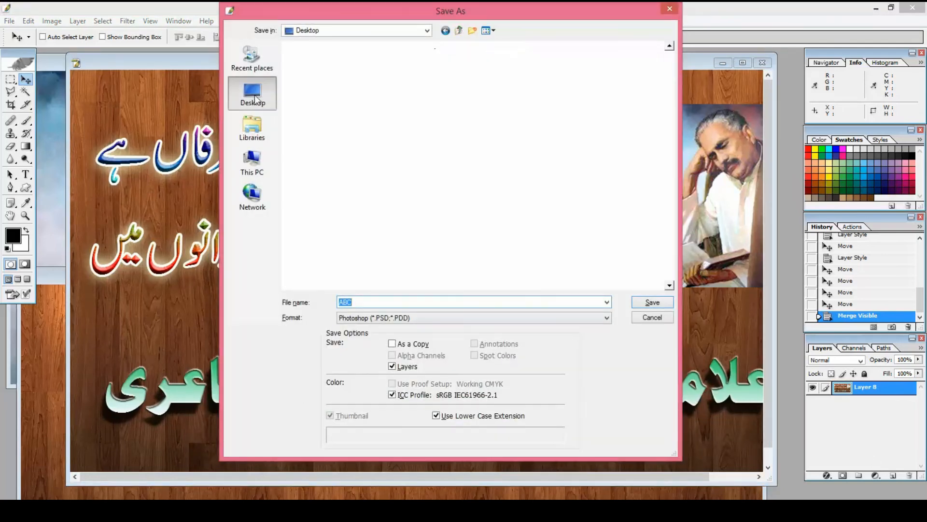
click(449, 121)
key(j)
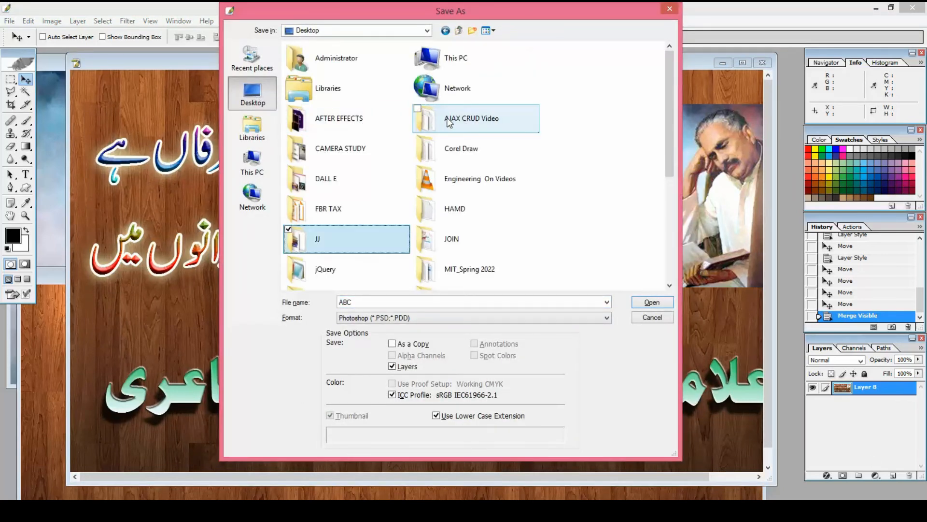
key(Return)
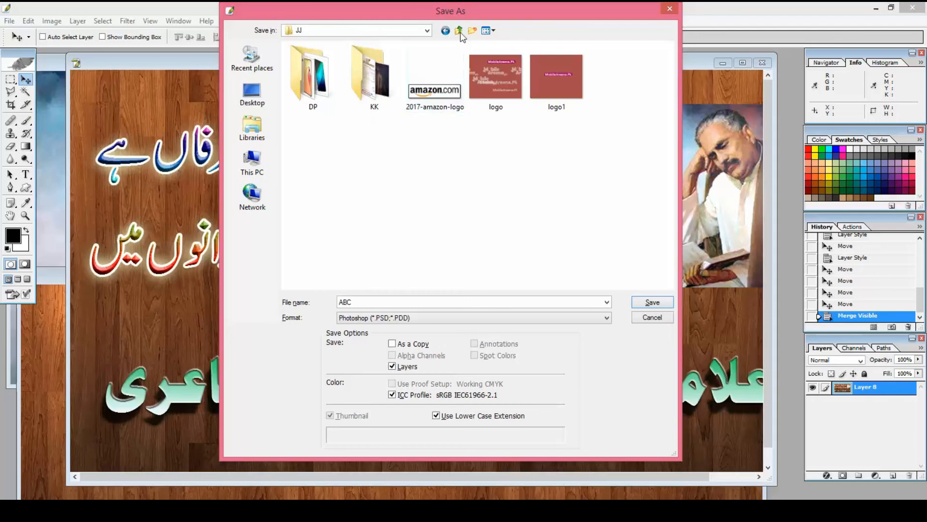
click(474, 30)
text(Banner)
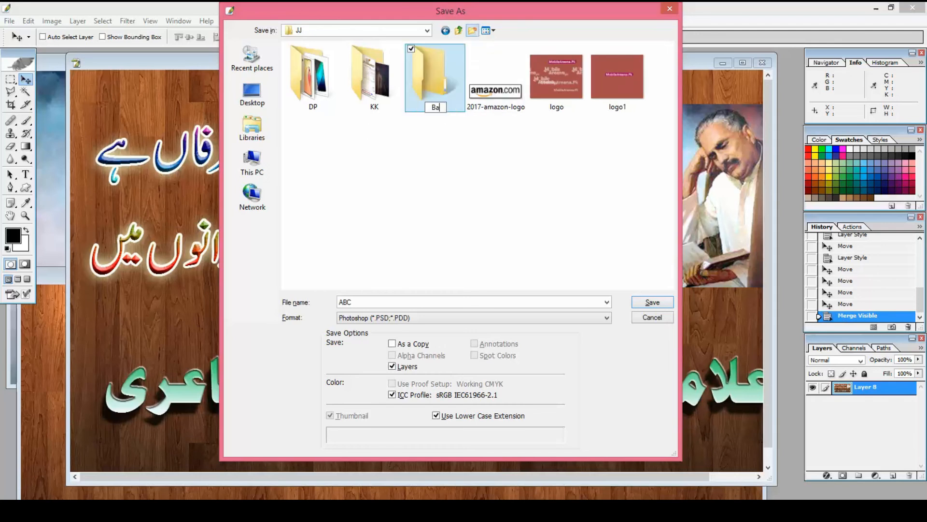
key(Return)
key(Return)
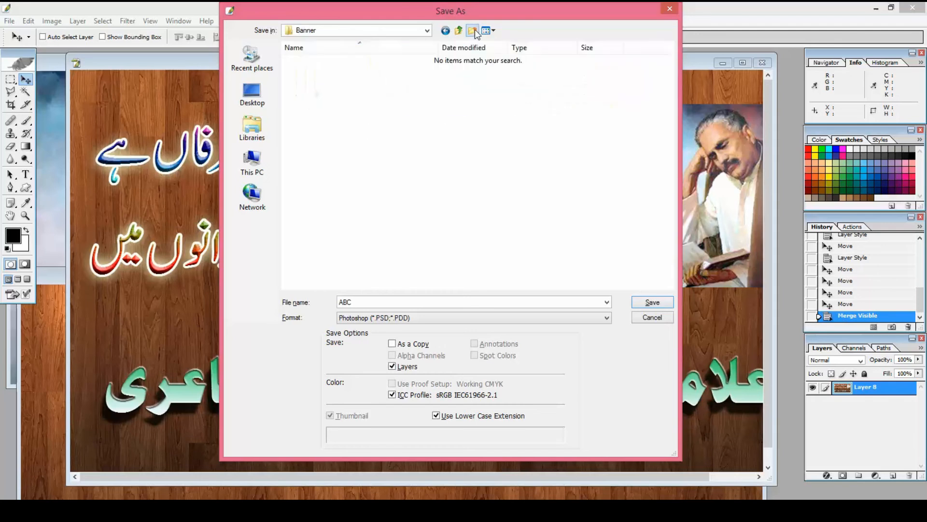
Step: Save the banner as a JPEG file named B1 with a raised image quality
click(363, 322)
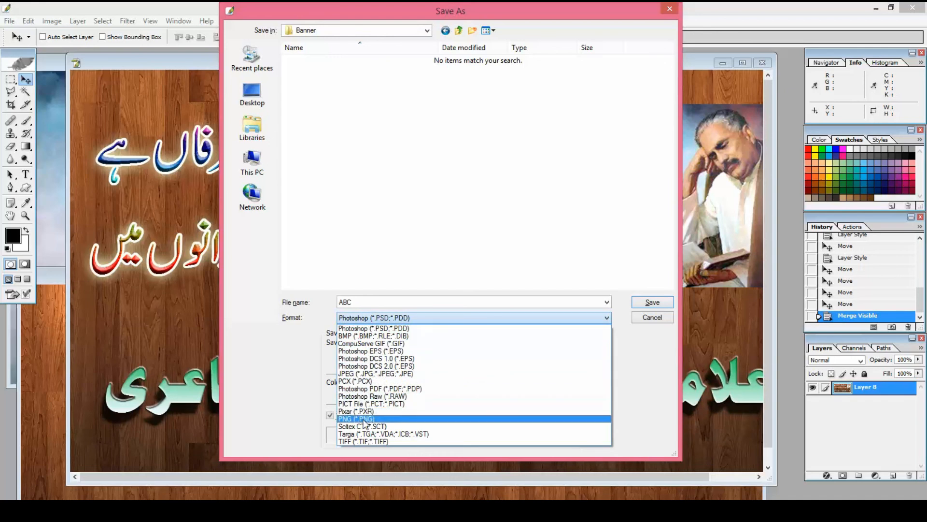
click(395, 374)
click(368, 302)
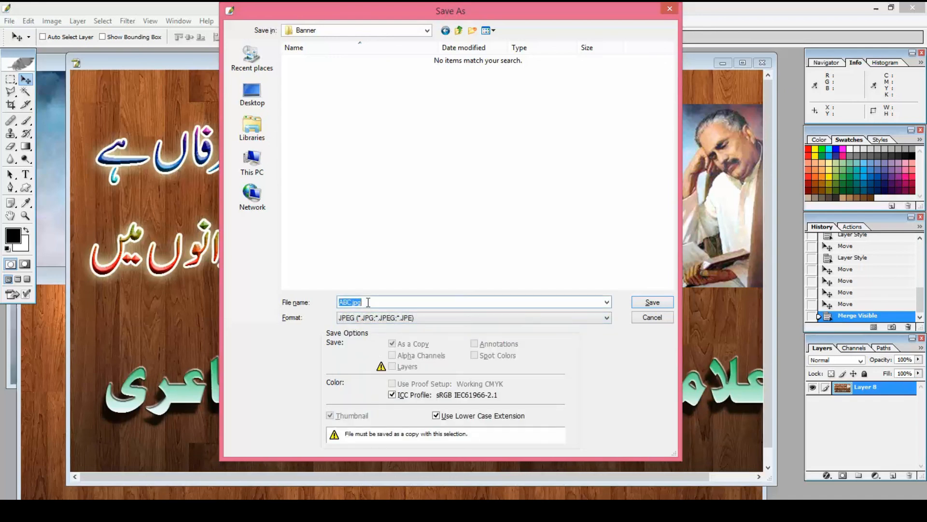
key(Return)
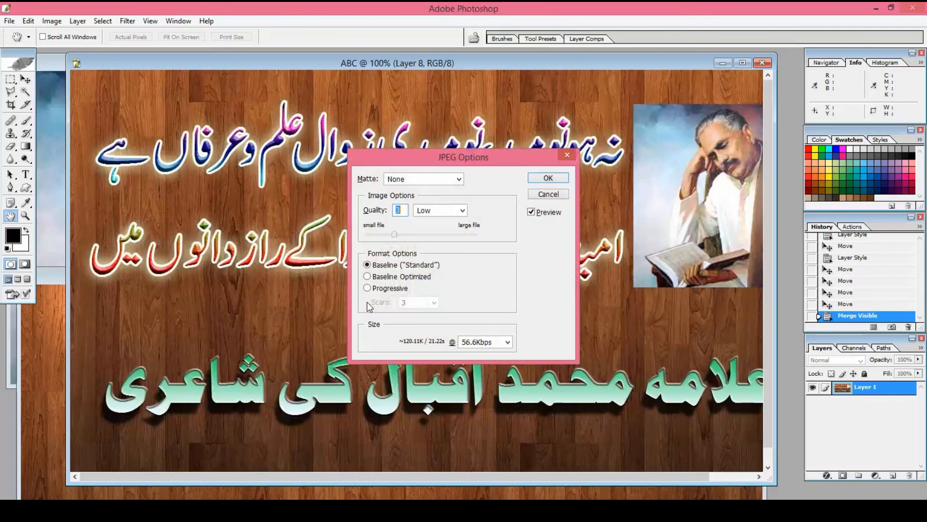
click(414, 234)
click(541, 179)
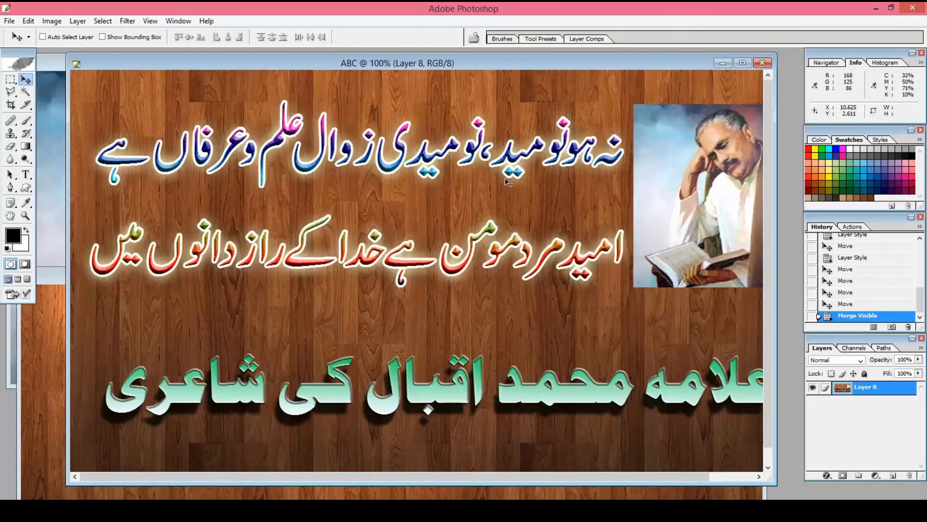
Step: Switch to File Explorer, open the B1 image from the Desktop's JJ\Banner folder and view it in a maximized window
click(154, 511)
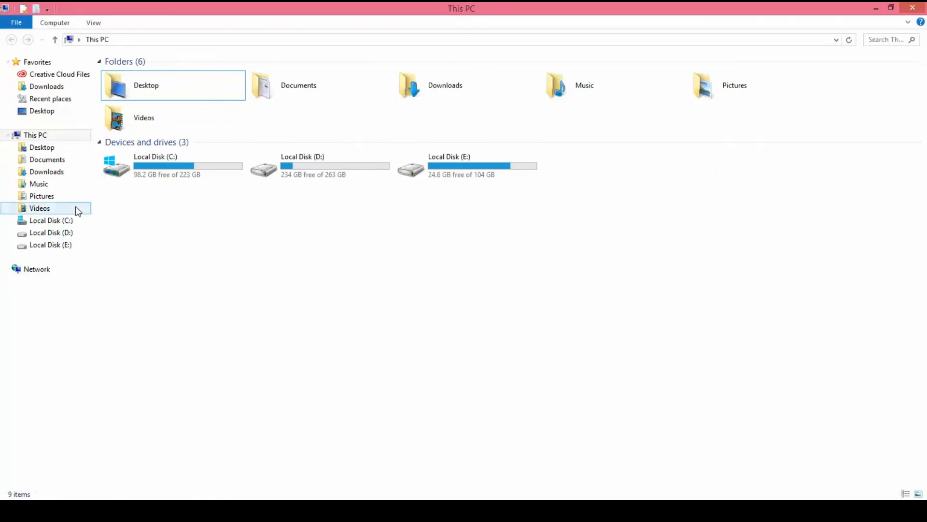
click(43, 148)
click(152, 116)
key(j)
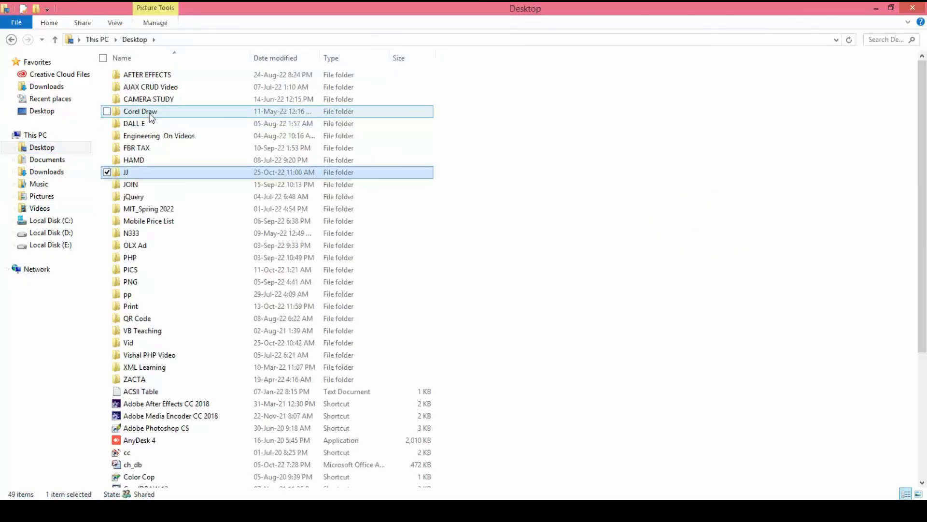
key(Return)
double_click(140, 92)
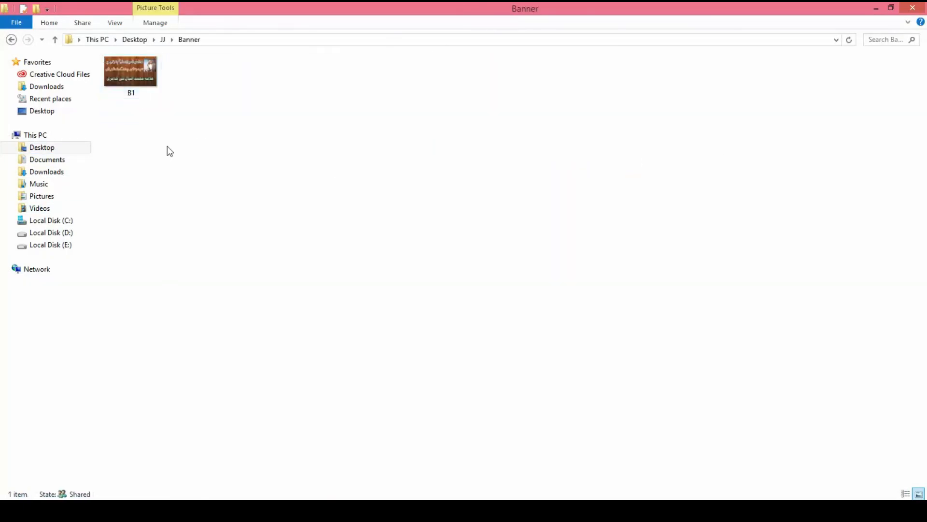
double_click(140, 71)
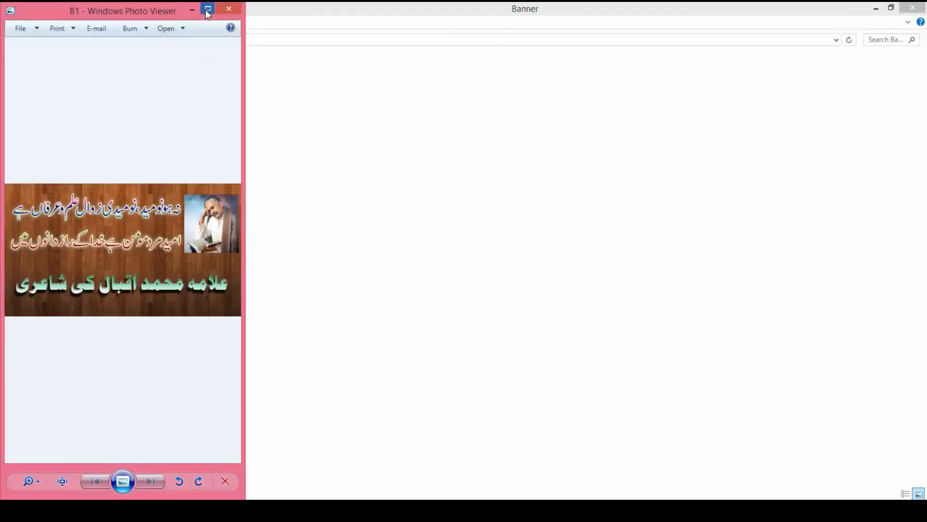
click(205, 9)
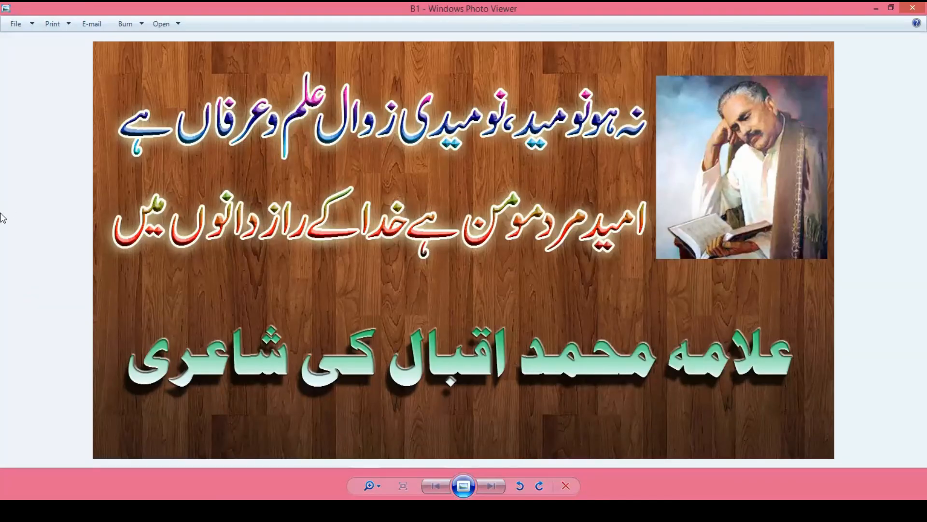